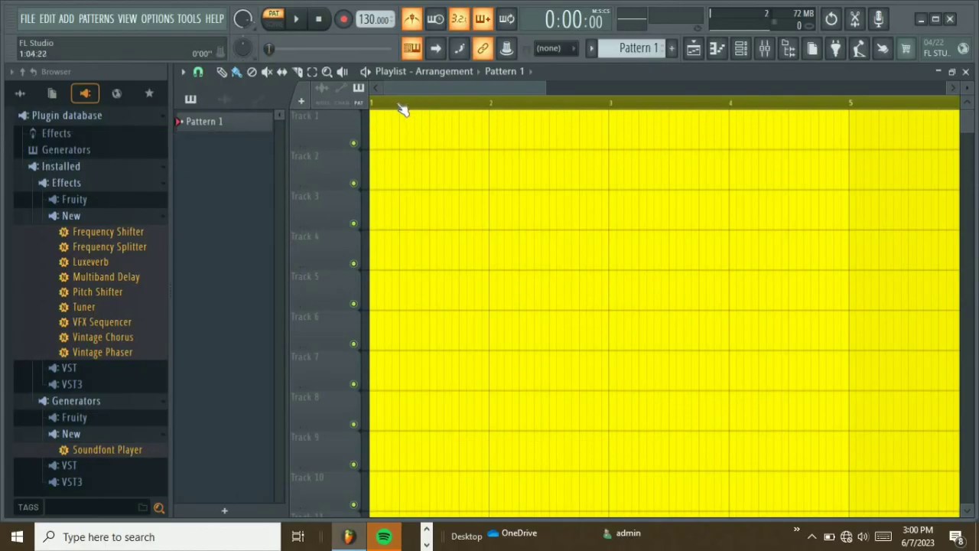
# Step: Open the mixer and examine the external audio input options for the Master track
pyautogui.scroll(3, 406, 105)
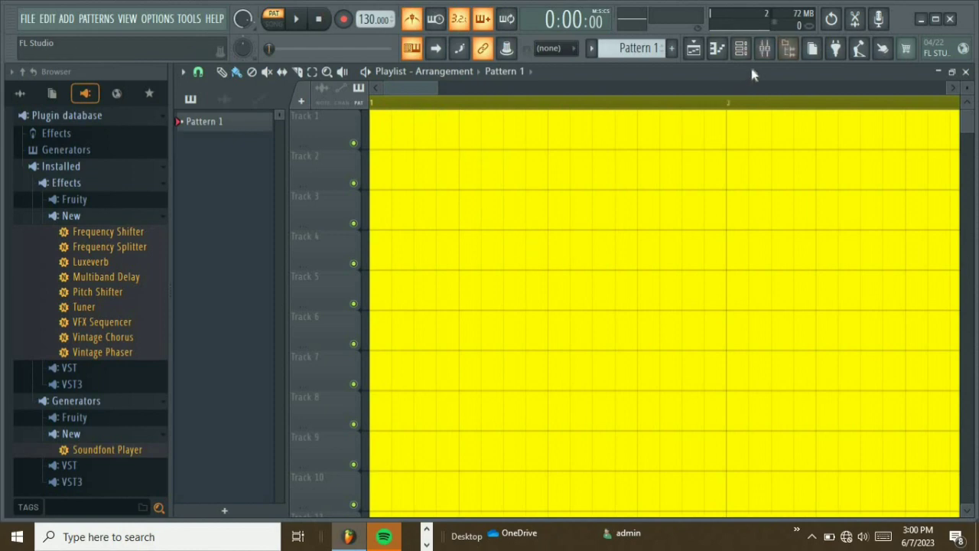
pyautogui.click(764, 48)
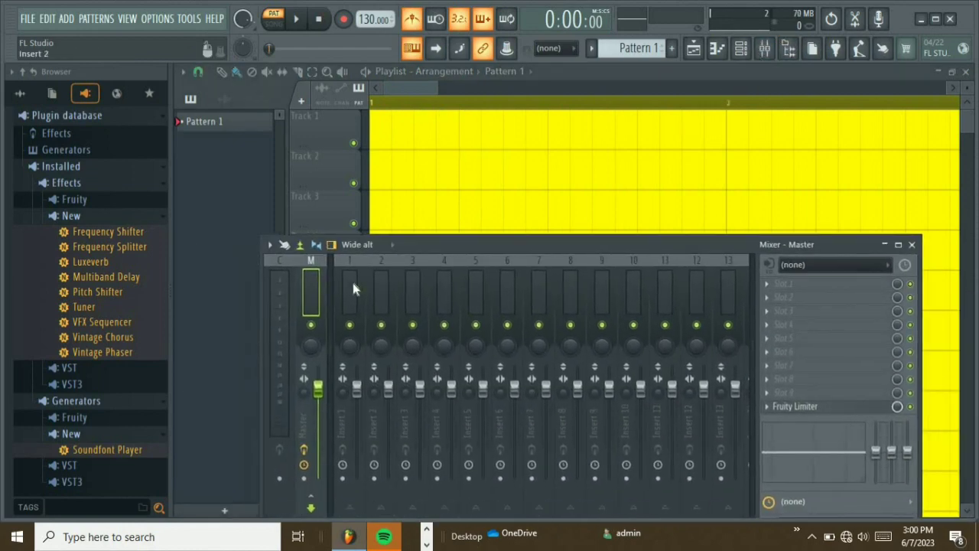
pyautogui.moveTo(468, 242); pyautogui.dragTo(501, 309)
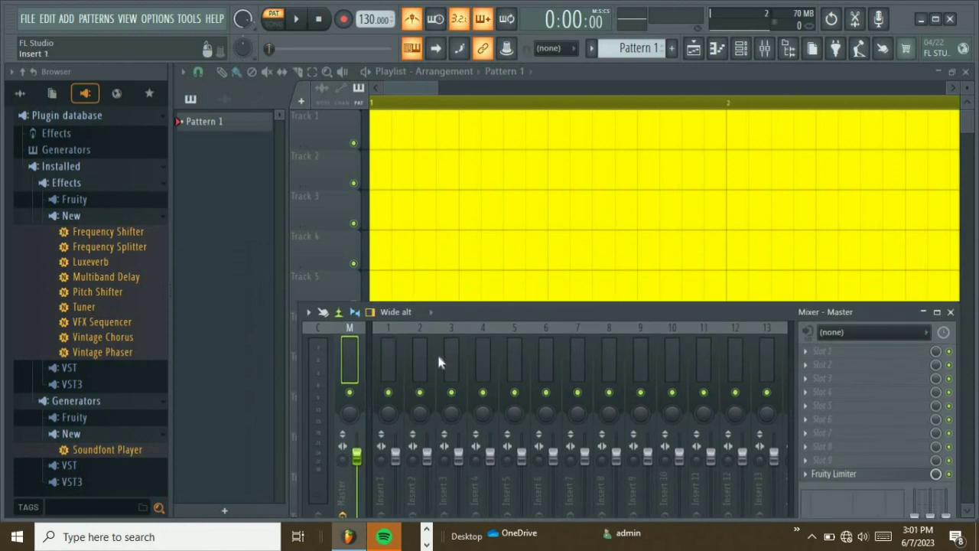
pyautogui.click(850, 333)
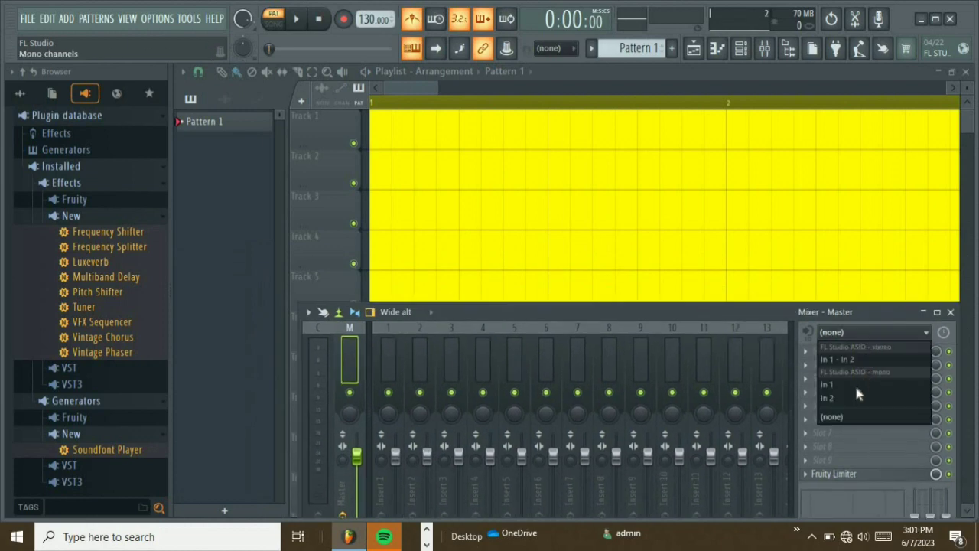
pyautogui.moveTo(795, 312); pyautogui.dragTo(810, 411)
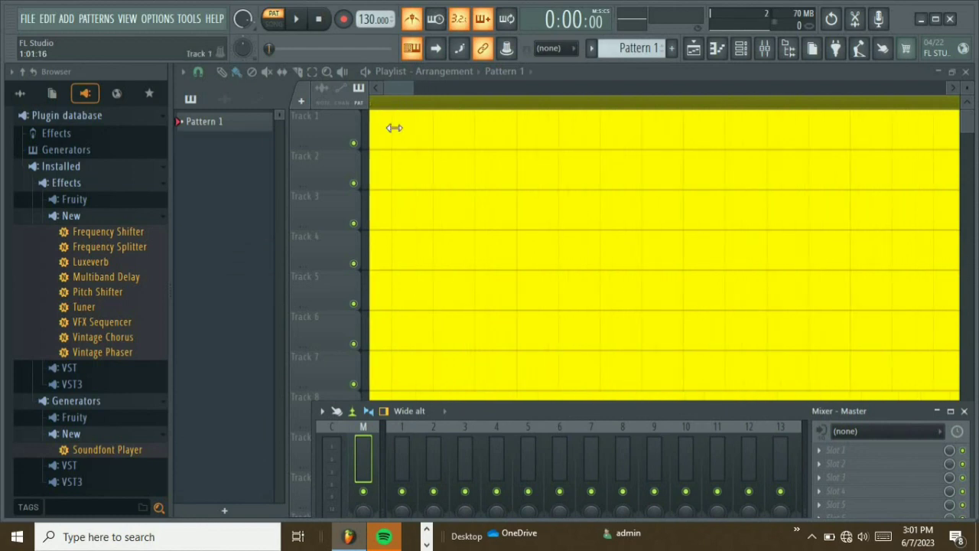
pyautogui.click(394, 127)
pyautogui.scroll(-5, 443, 104)
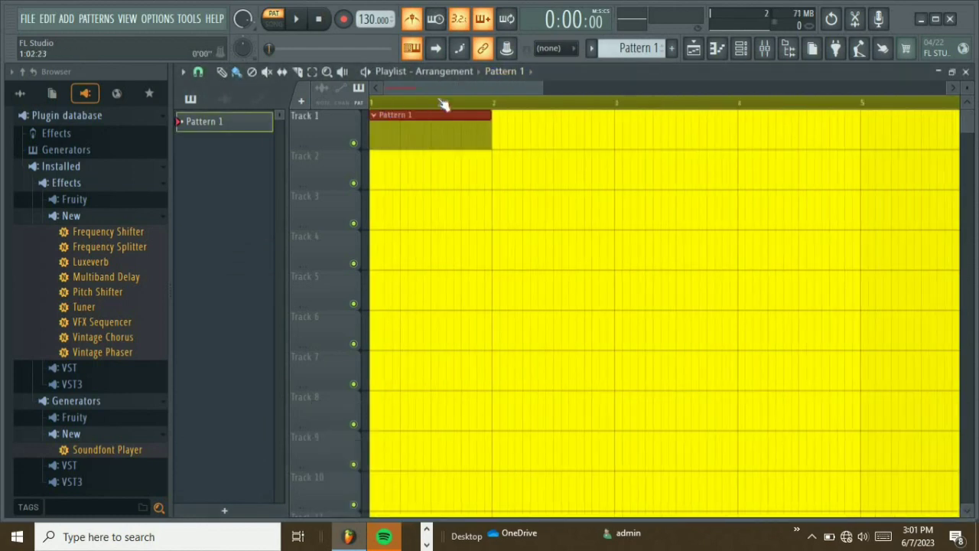
pyautogui.rightClick(405, 116)
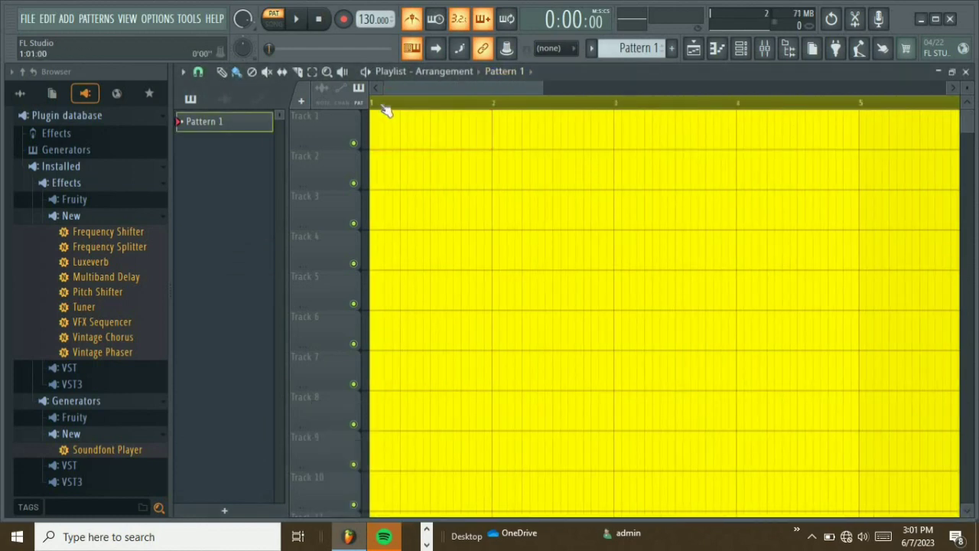
# Step: Rename mixer track Insert 1 to LEAD and give it an orange-red color
pyautogui.press('F9')
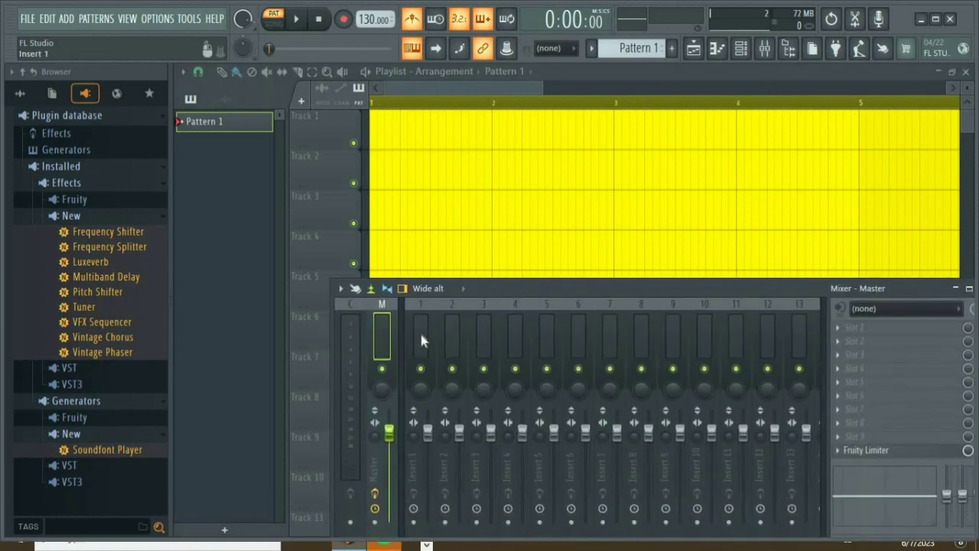
pyautogui.click(420, 332)
pyautogui.rightClick(419, 332)
pyautogui.click(482, 102)
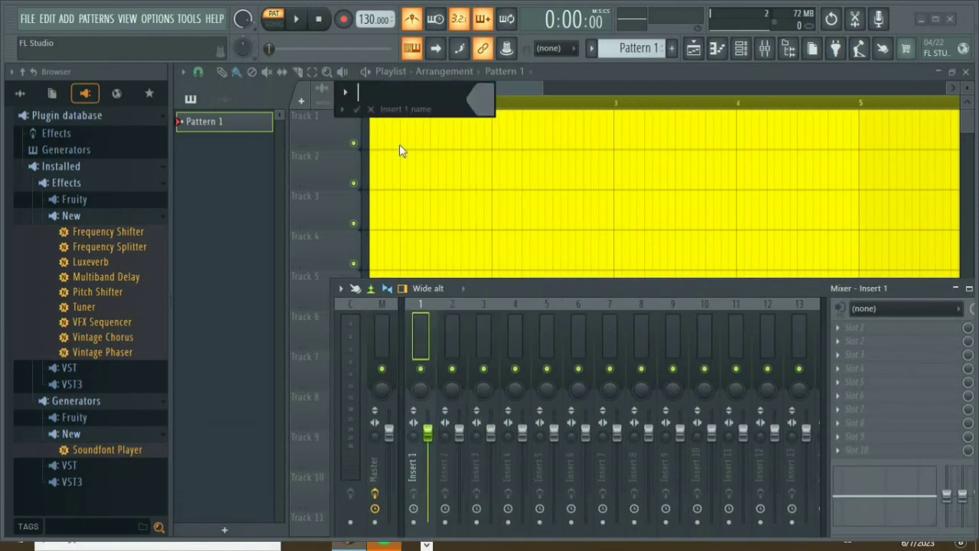
pyautogui.write('LEAD')
pyautogui.click(484, 95)
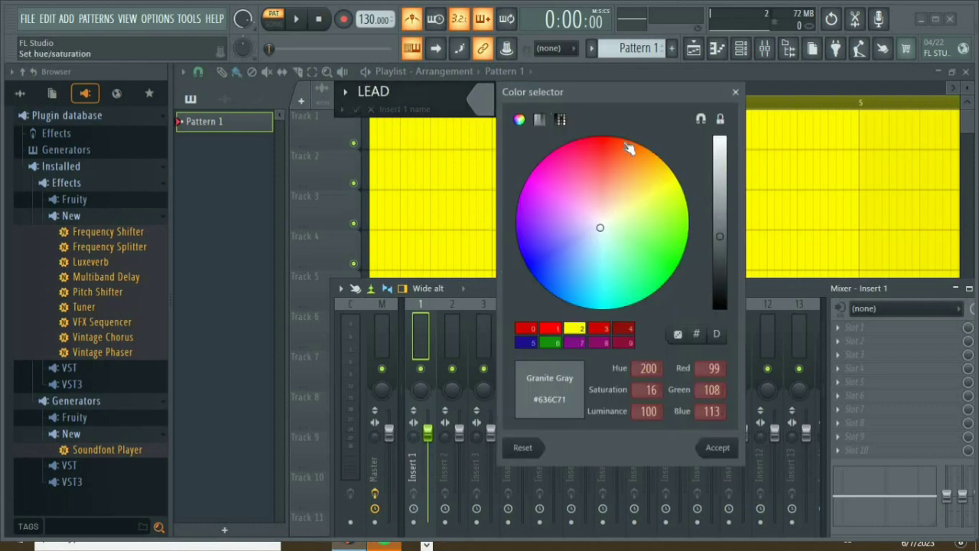
pyautogui.click(628, 141)
pyautogui.click(718, 447)
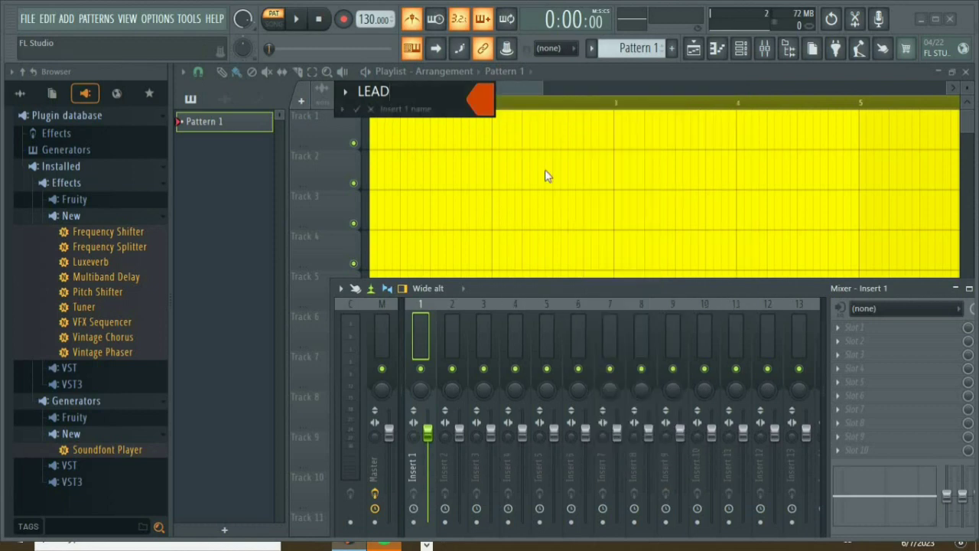
pyautogui.click(357, 108)
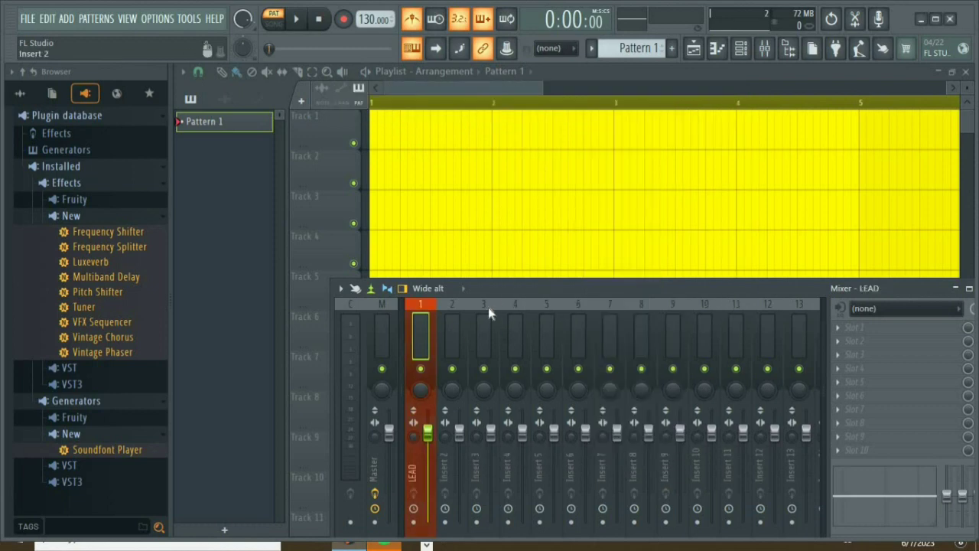
# Step: Set playlist Track 1 to audio track mode, linked to the LEAD mixer track
pyautogui.moveTo(505, 292); pyautogui.dragTo(490, 440)
pyautogui.rightClick(330, 121)
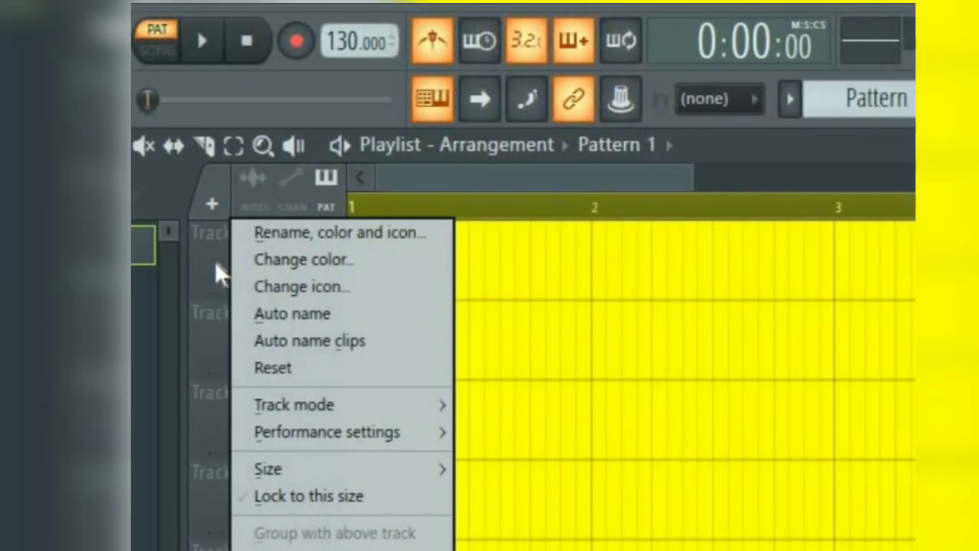
pyautogui.click(194, 260)
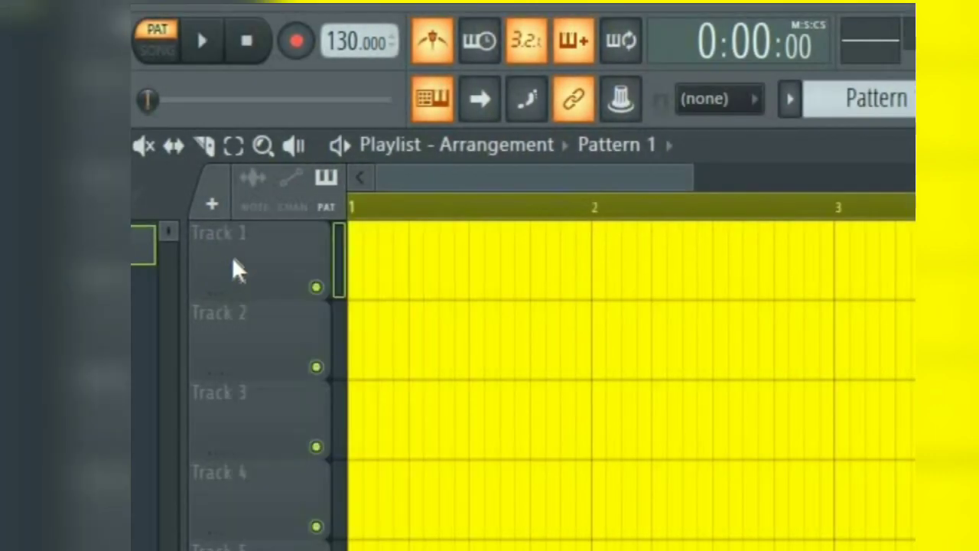
pyautogui.rightClick(245, 260)
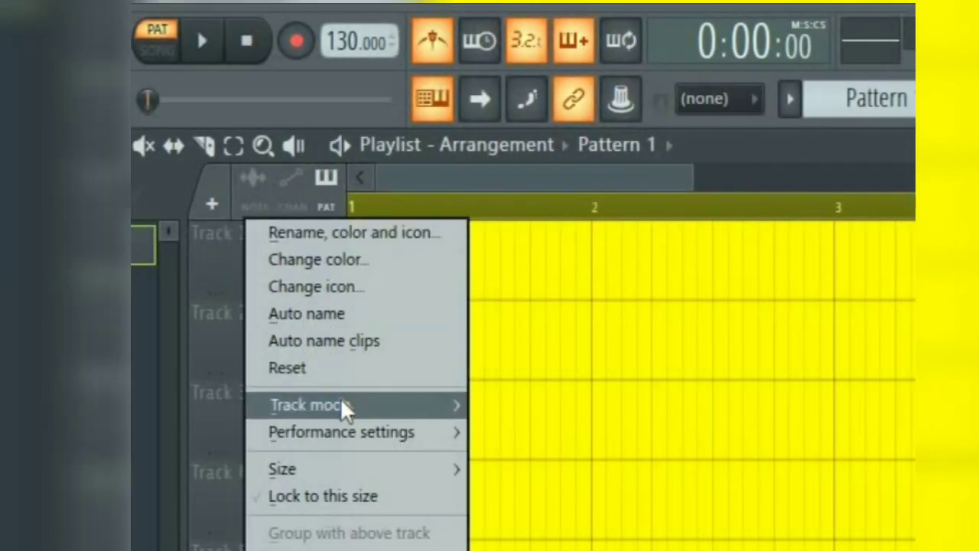
pyautogui.moveTo(342, 406)
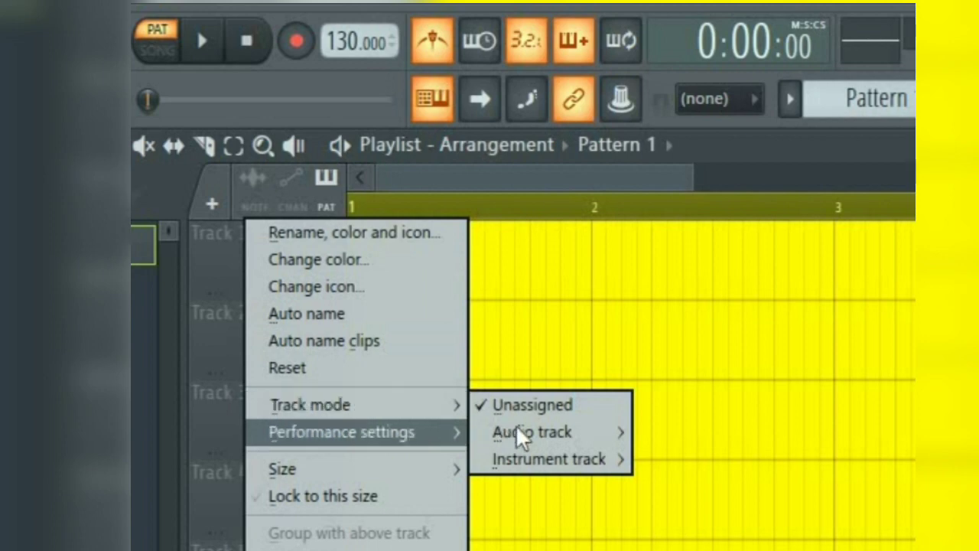
pyautogui.moveTo(534, 430)
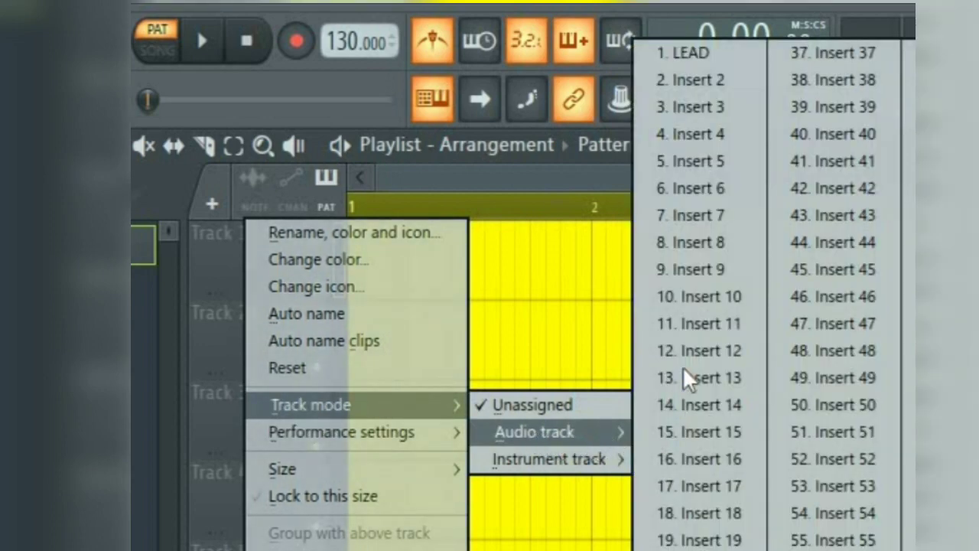
pyautogui.click(706, 60)
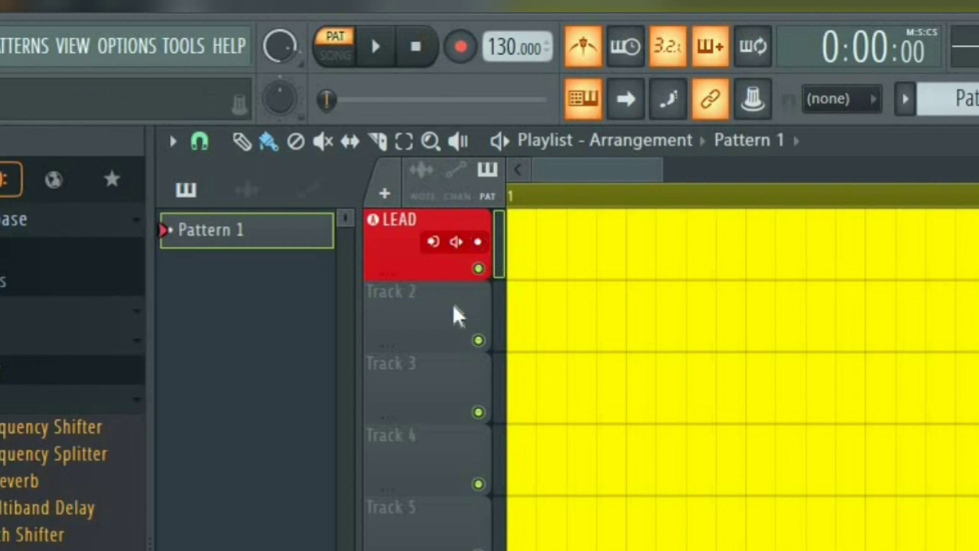
# Step: Set the LEAD playlist track's source to mono input In 1 and switch it to external input only
pyautogui.click(430, 242)
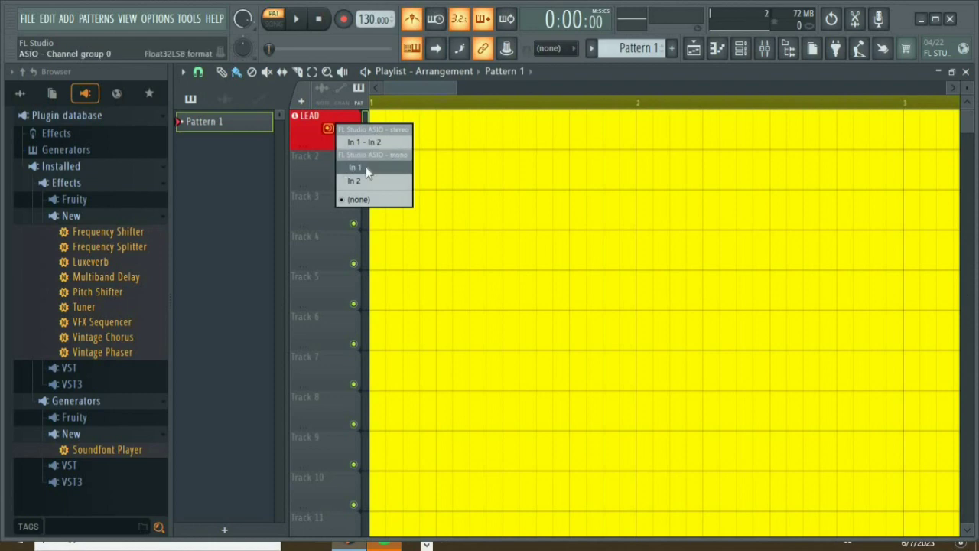
pyautogui.click(367, 169)
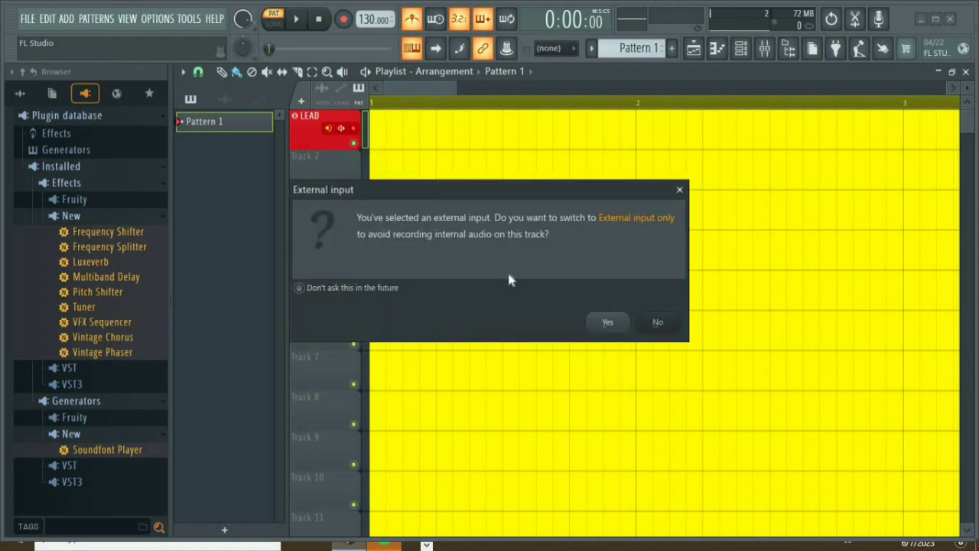
pyautogui.click(611, 324)
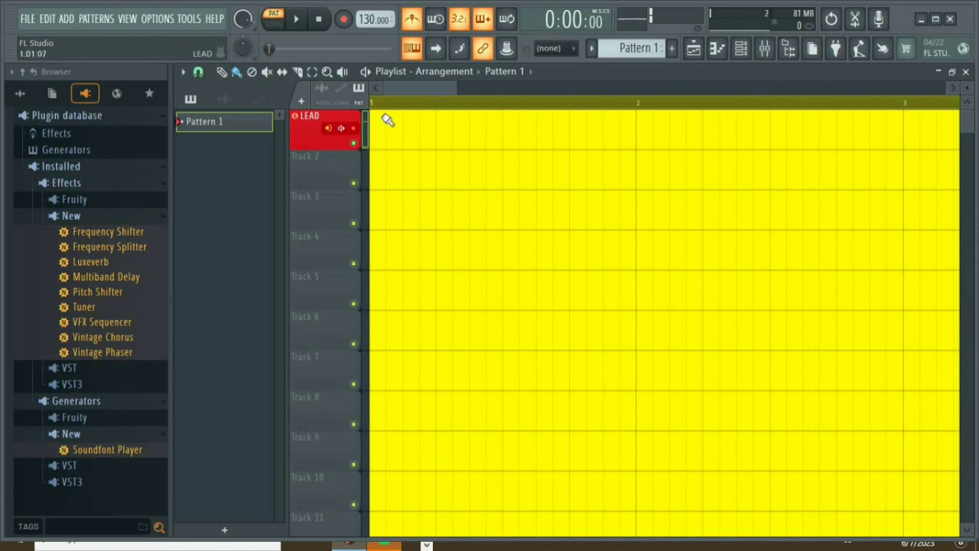
# Step: Check which audio input is selected for the LEAD playlist track
pyautogui.scroll(2, 390, 105)
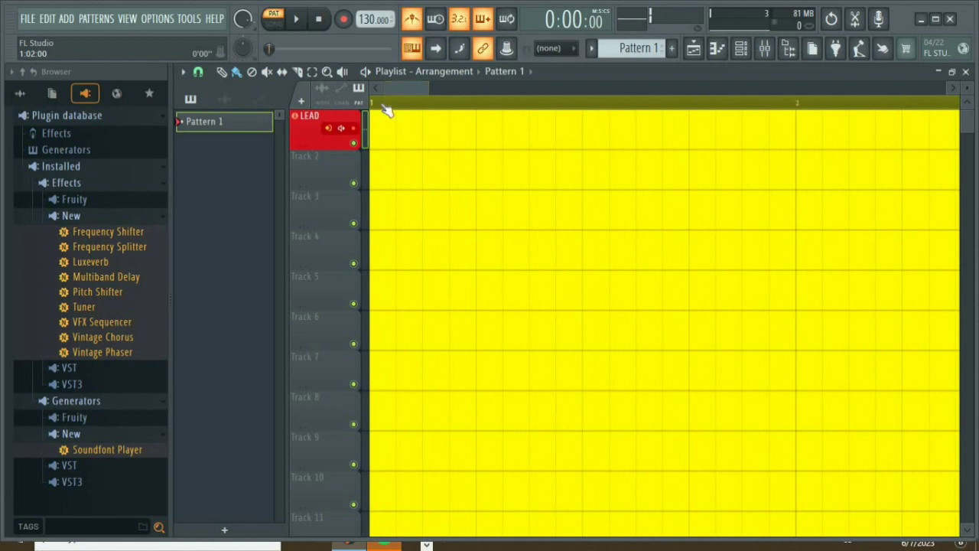
pyautogui.scroll(2, 387, 109)
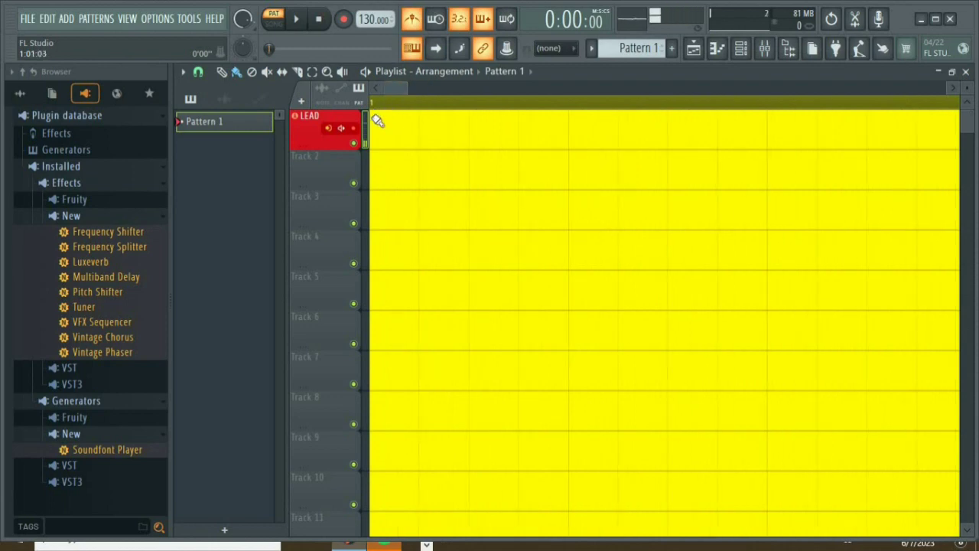
pyautogui.scroll(3, 384, 105)
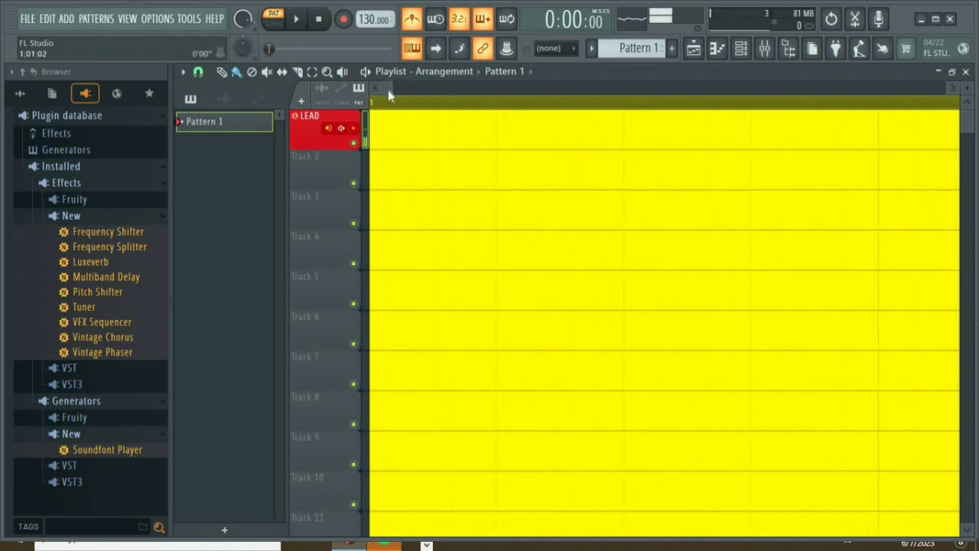
pyautogui.scroll(1, 383, 105)
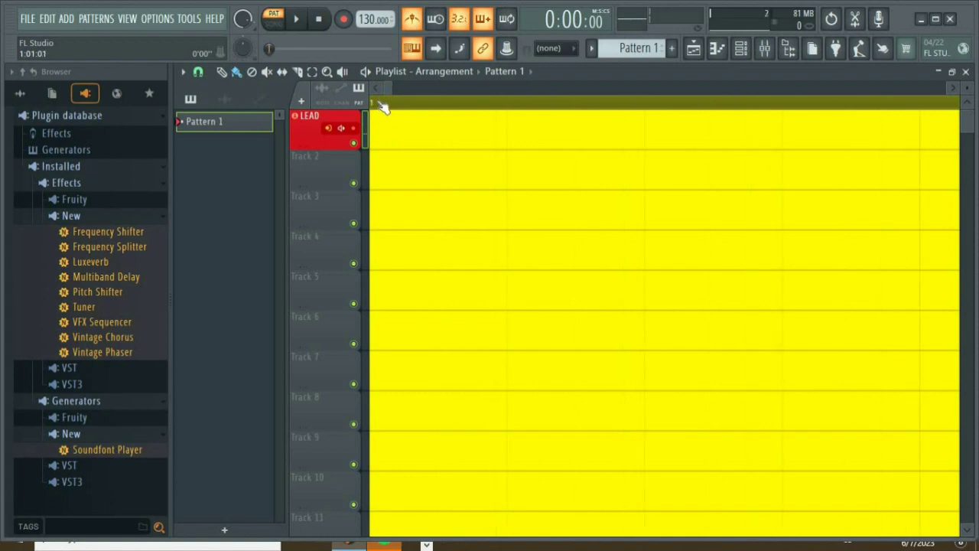
pyautogui.click(329, 132)
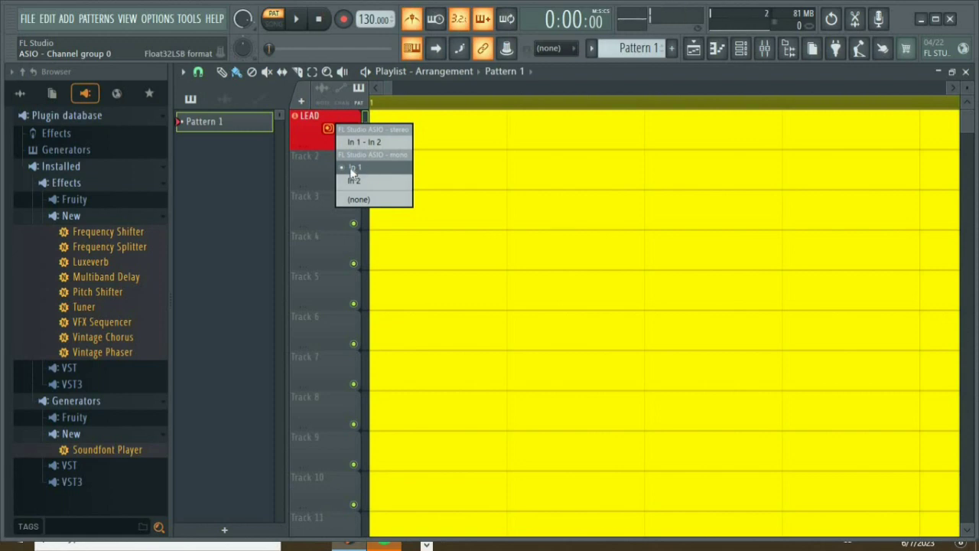
pyautogui.click(310, 139)
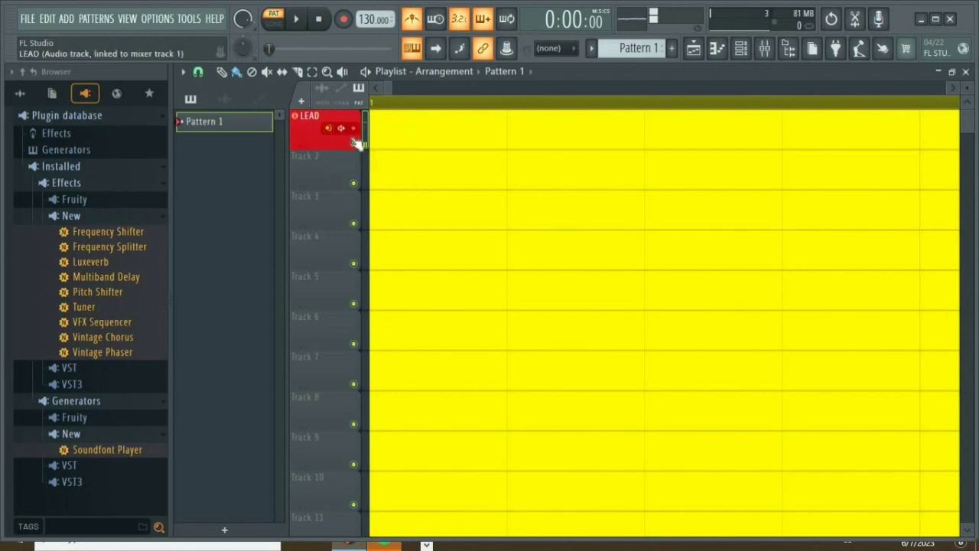
# Step: Switch playback to song mode, enable recording and start a take on the LEAD track
pyautogui.click(275, 23)
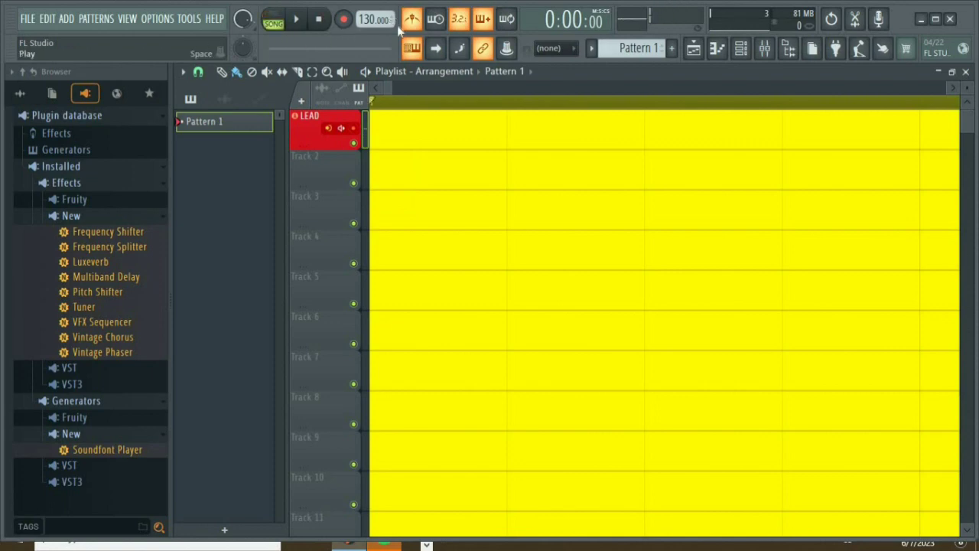
pyautogui.click(343, 19)
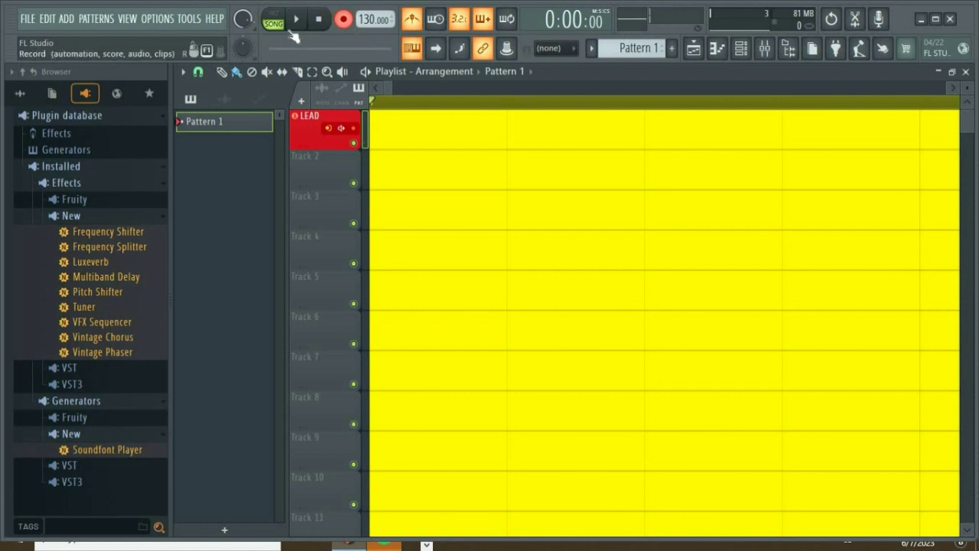
pyautogui.click(296, 19)
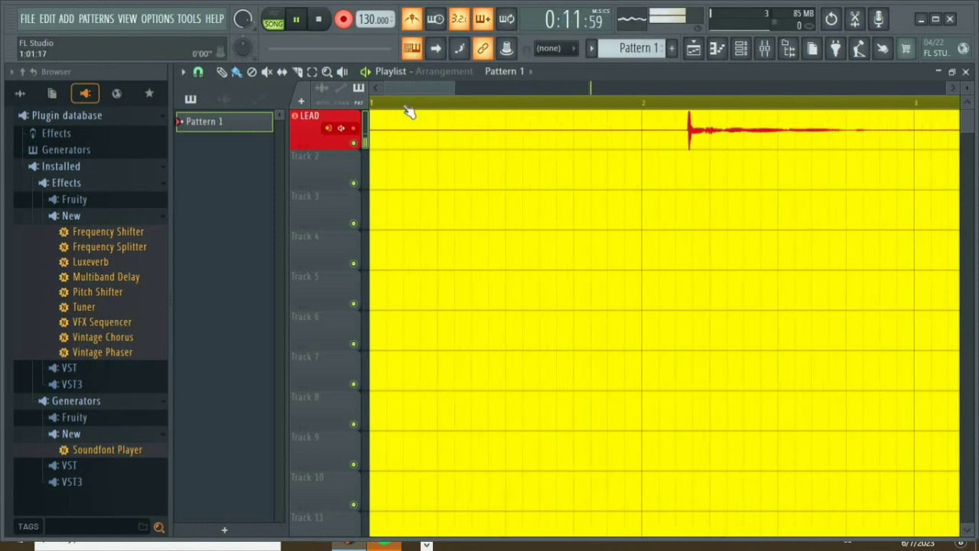
# Step: Select the Draw tool in the playlist while the LEAD take runs, and end the recording
pyautogui.scroll(-3, 408, 114)
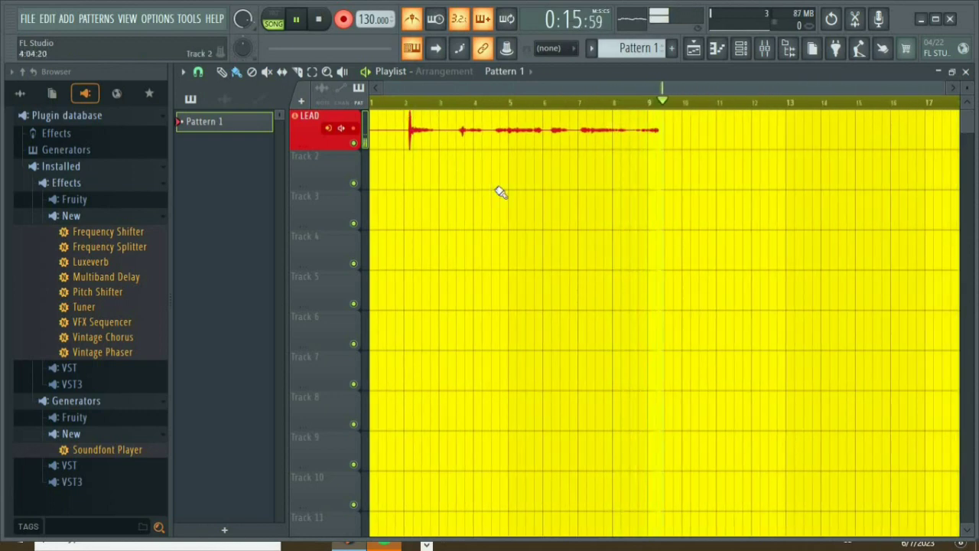
pyautogui.click(222, 71)
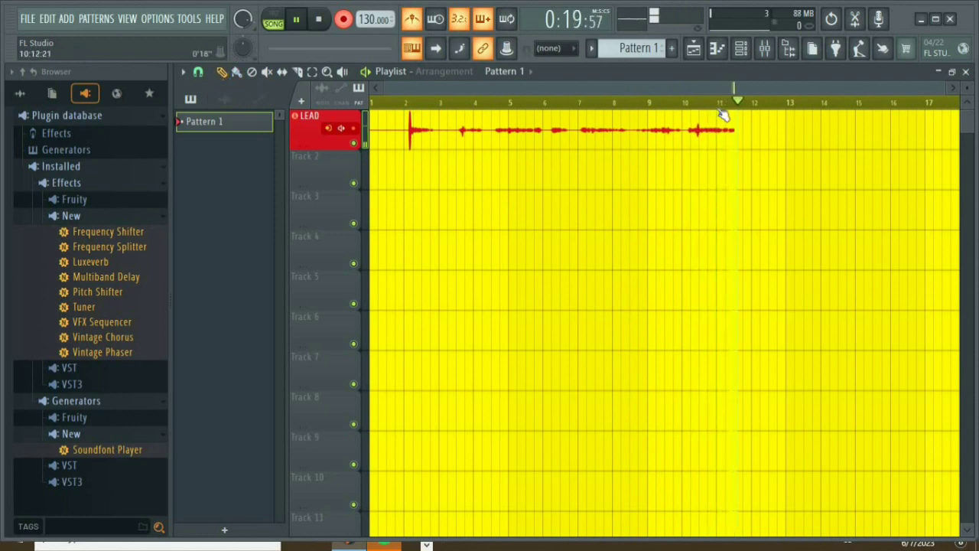
pyautogui.scroll(1, 739, 107)
pyautogui.scroll(1, 740, 107)
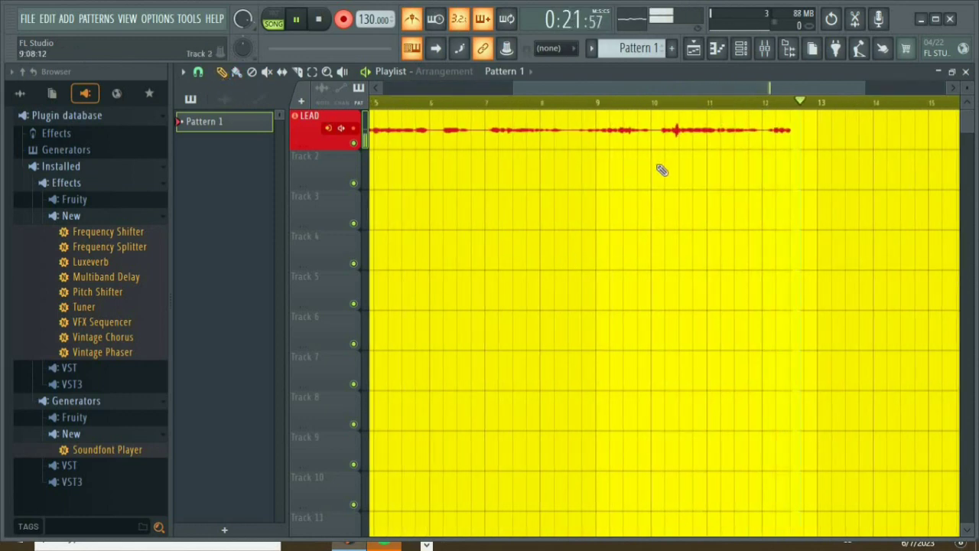
pyautogui.scroll(-1, 652, 110)
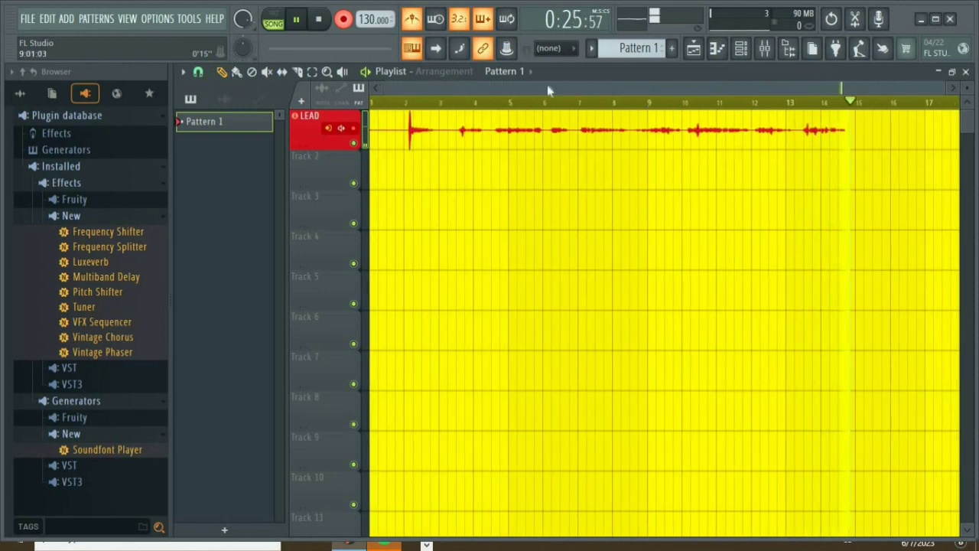
pyautogui.click(345, 21)
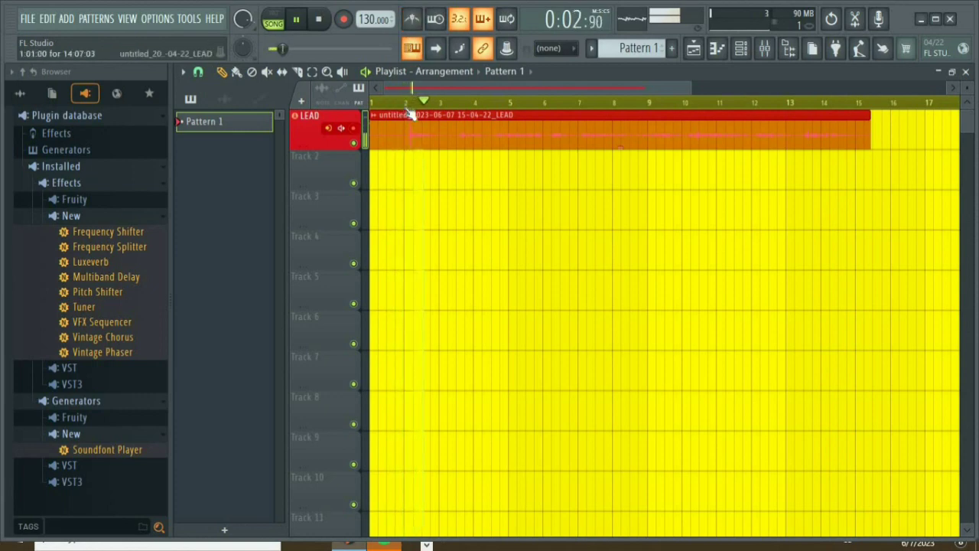
# Step: Stop playback and enable Normalize in the recorded LEAD clip's channel settings
pyautogui.scroll(2, 428, 94)
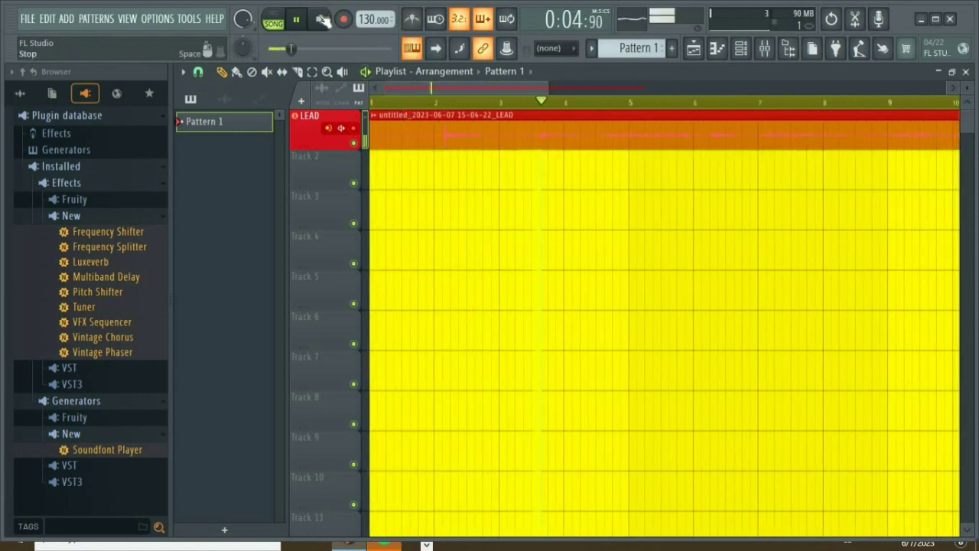
pyautogui.press('space')
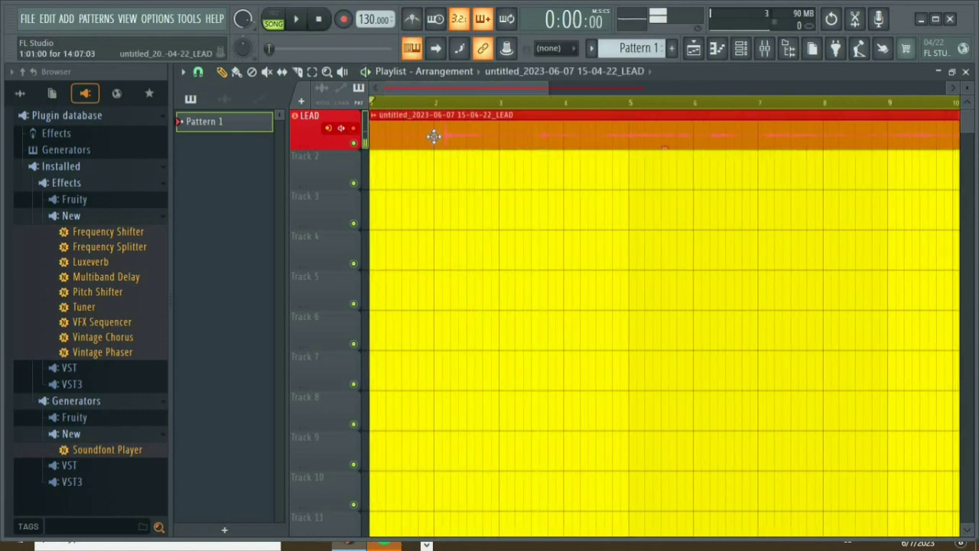
pyautogui.doubleClick(434, 136)
pyautogui.moveTo(534, 220); pyautogui.dragTo(588, 169)
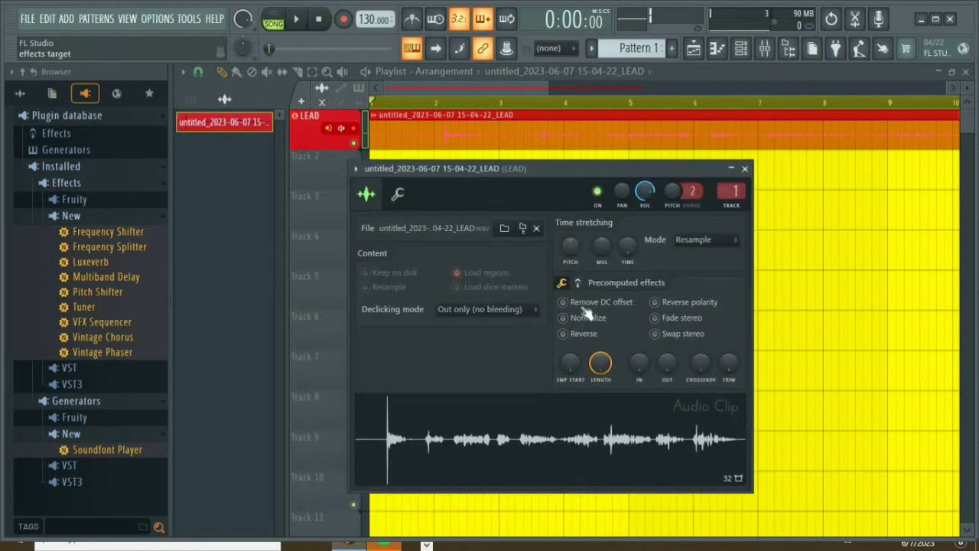
pyautogui.click(564, 318)
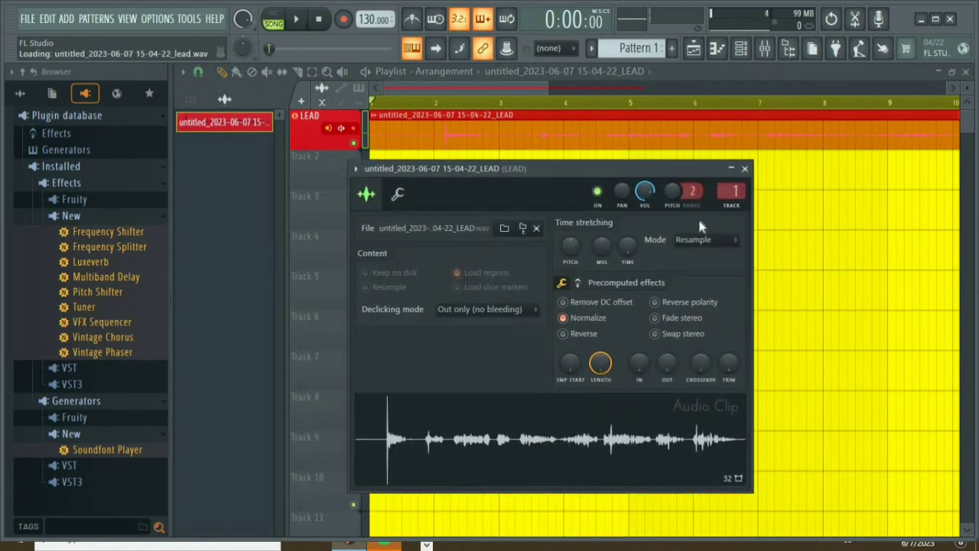
pyautogui.click(746, 169)
# Step: Recheck the LEAD clip's channel settings, and play the recorded take through to near its end
pyautogui.scroll(1, 393, 103)
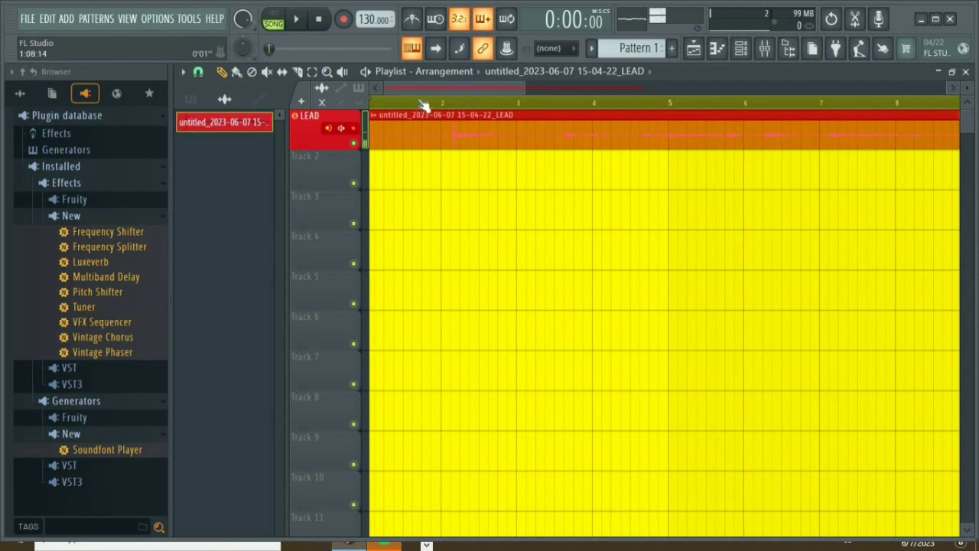
pyautogui.doubleClick(488, 135)
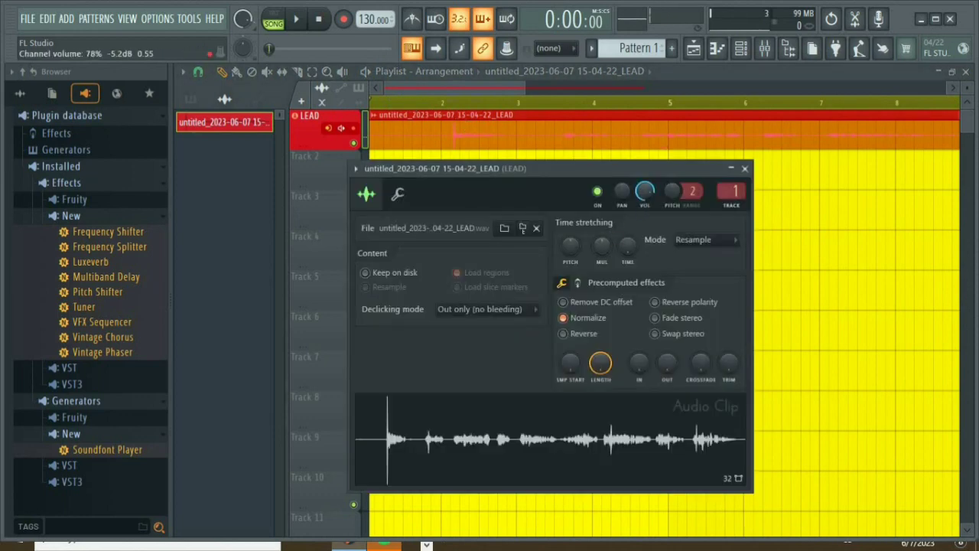
pyautogui.click(746, 168)
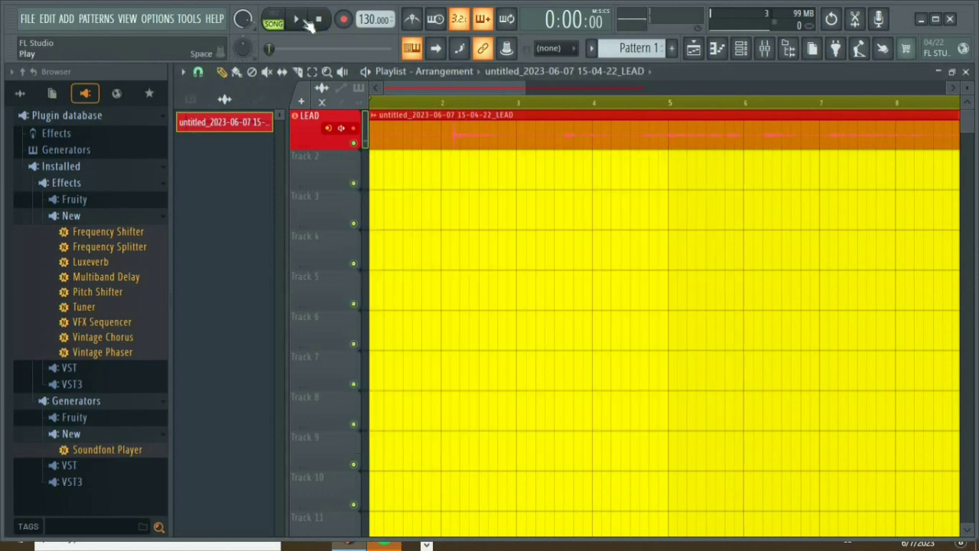
pyautogui.click(296, 20)
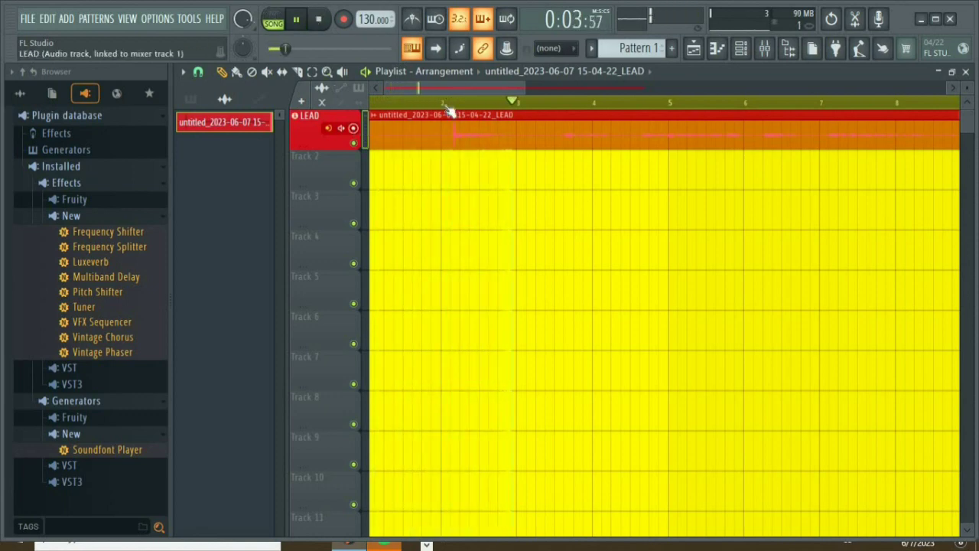
pyautogui.scroll(-2, 423, 107)
pyautogui.scroll(-4, 423, 107)
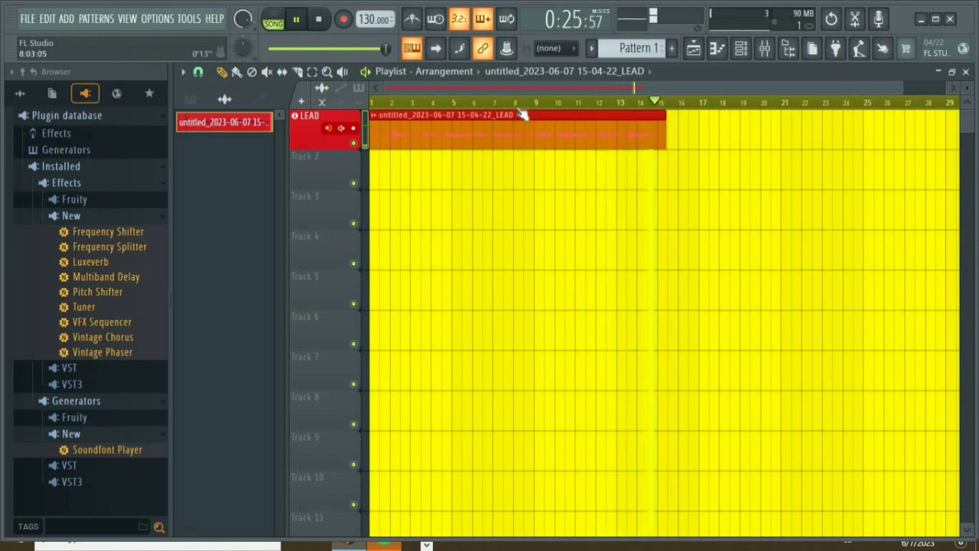
pyautogui.press('space')
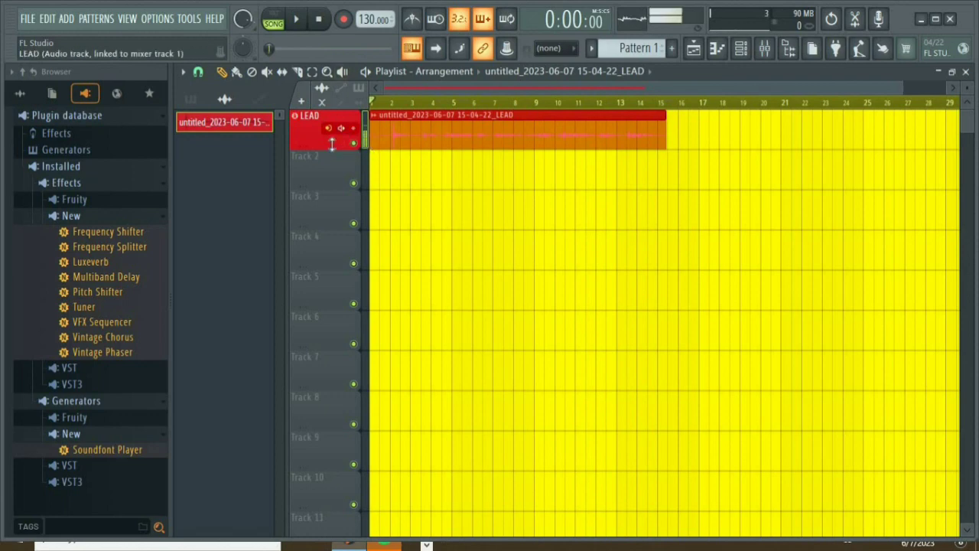
# Step: Set the LEAD clip's fade-in curve to Manual
pyautogui.scroll(3, 387, 95)
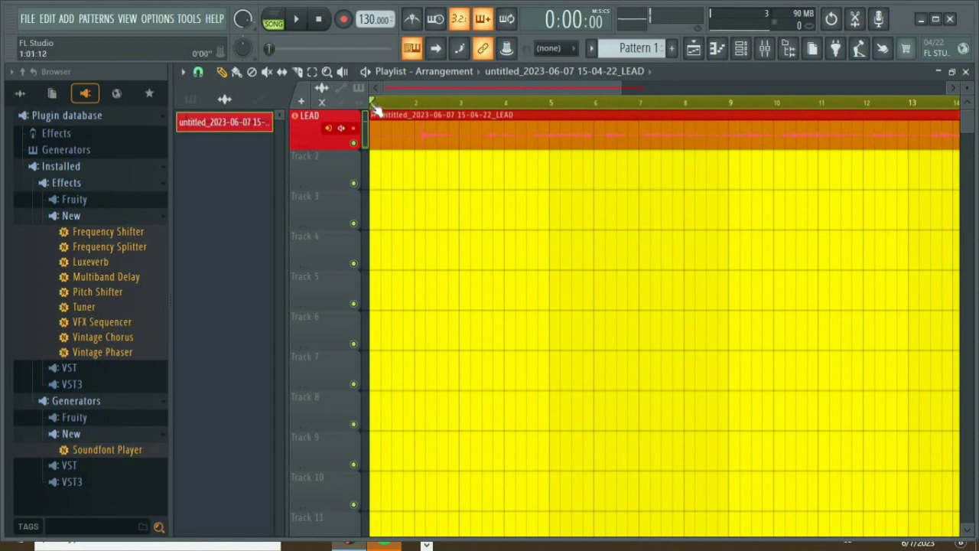
pyautogui.scroll(2, 375, 107)
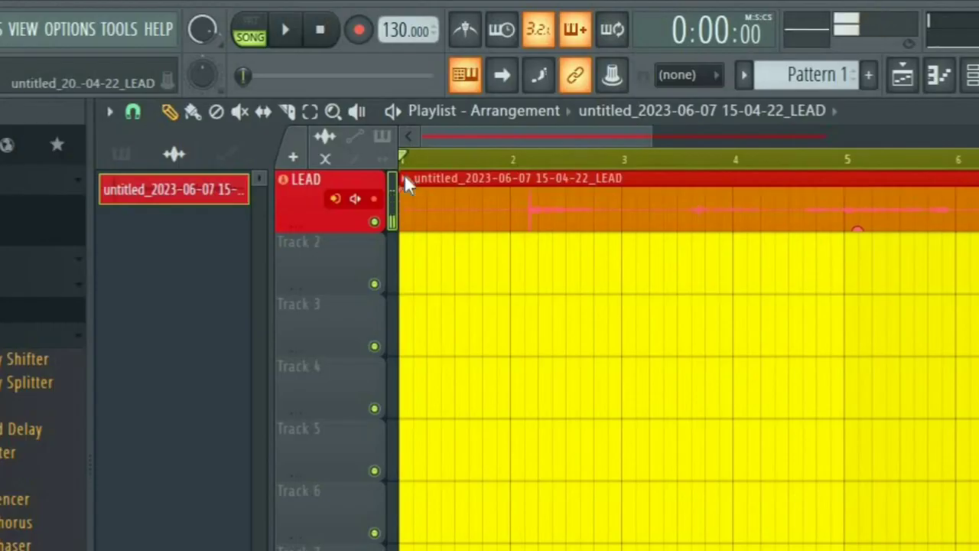
pyautogui.rightClick(373, 115)
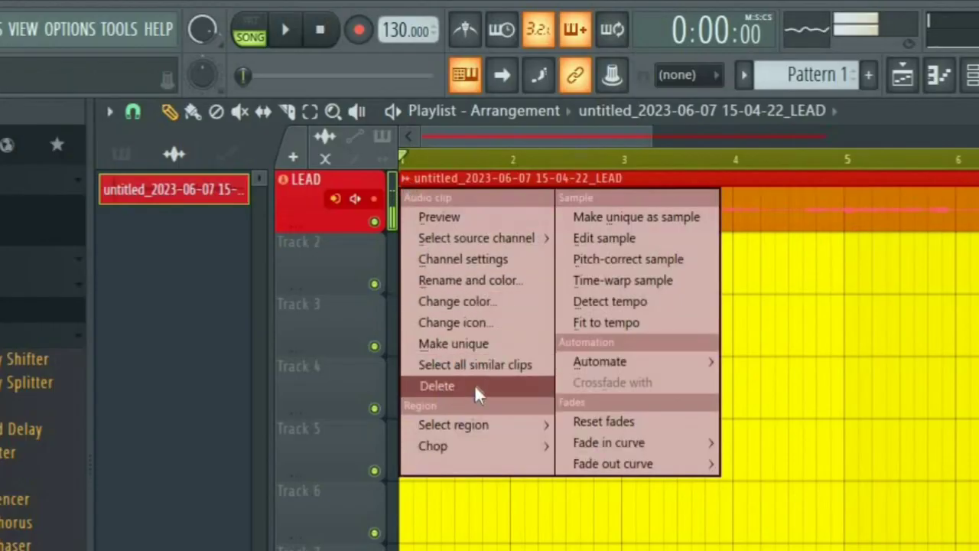
pyautogui.moveTo(612, 371)
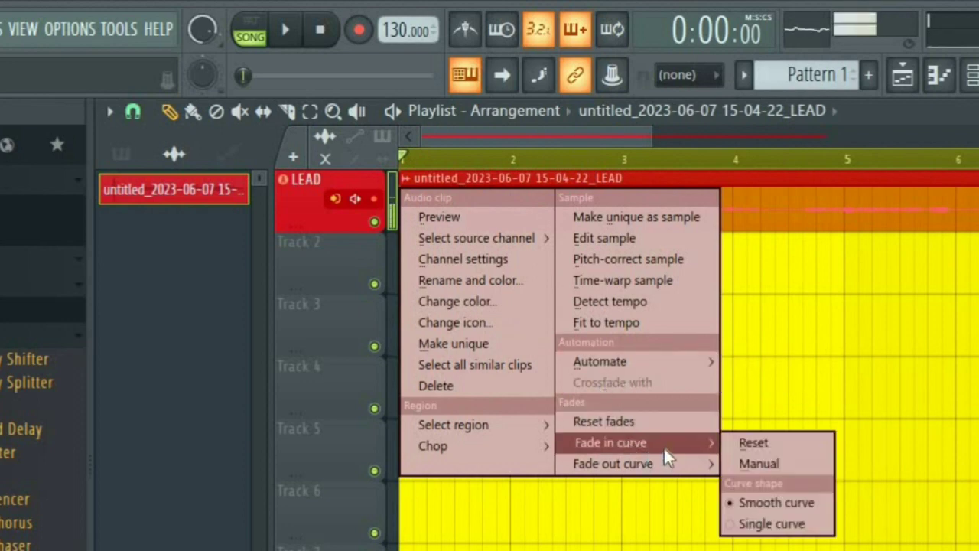
pyautogui.moveTo(645, 467)
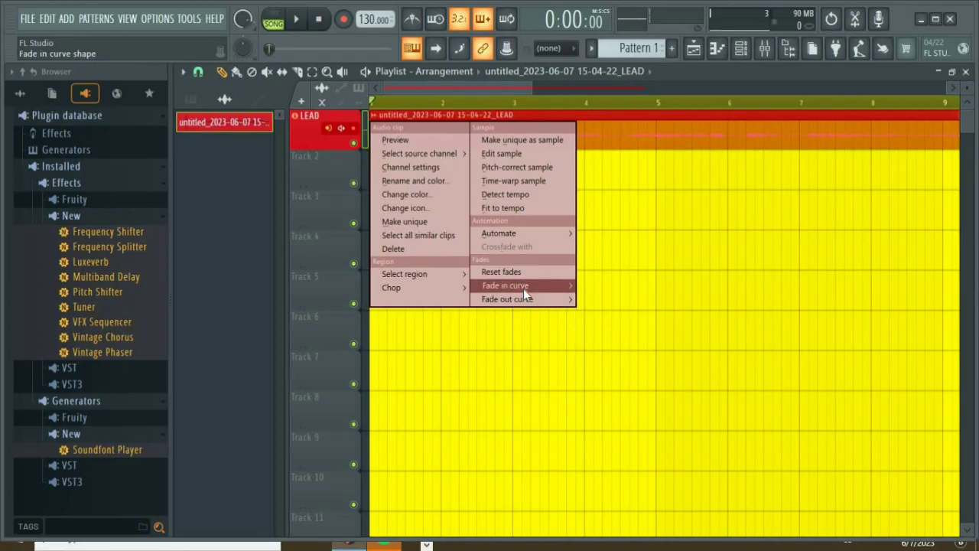
pyautogui.moveTo(526, 287)
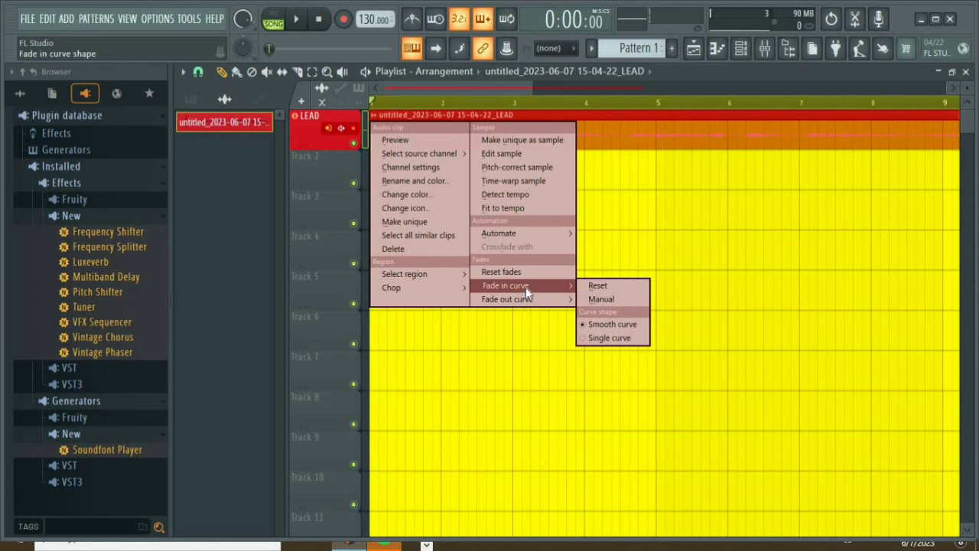
pyautogui.click(601, 299)
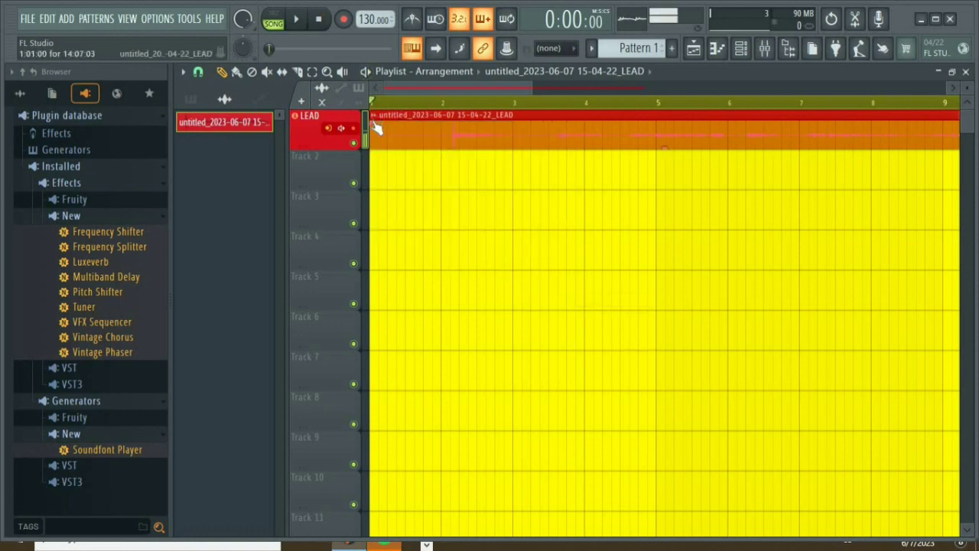
# Step: Extend the LEAD clip's fade-in to about the middle of bar 1
pyautogui.scroll(4, 388, 104)
pyautogui.moveTo(420, 86); pyautogui.dragTo(378, 87)
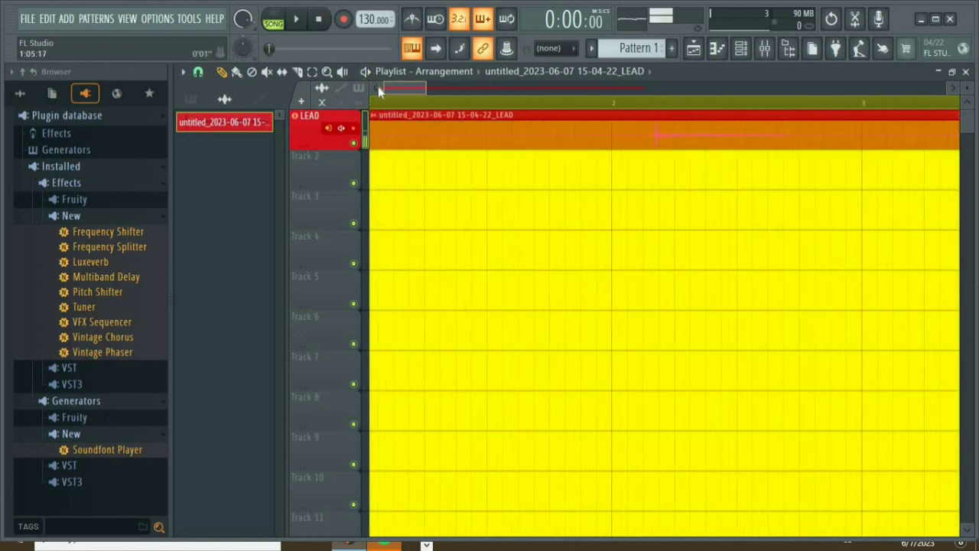
pyautogui.scroll(3, 391, 101)
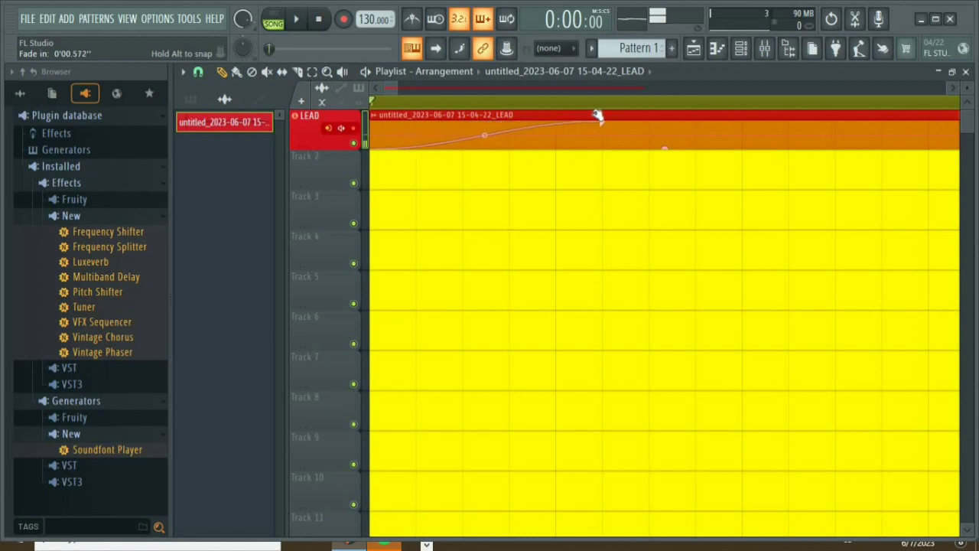
pyautogui.moveTo(596, 114); pyautogui.dragTo(753, 117)
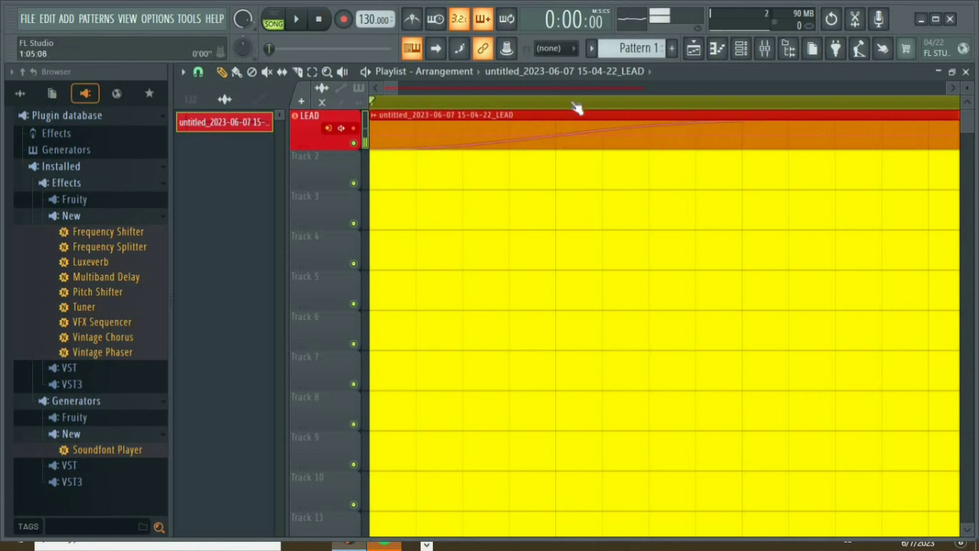
# Step: Lengthen the LEAD clip's fade-in to about the middle of bar 2 and set its curve tension to about -27%
pyautogui.scroll(-3, 577, 107)
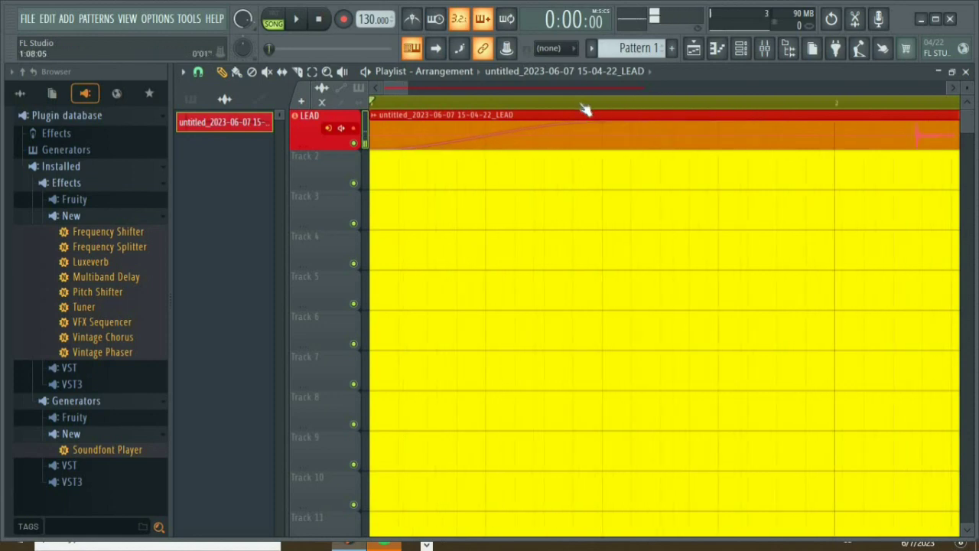
pyautogui.scroll(-1, 585, 110)
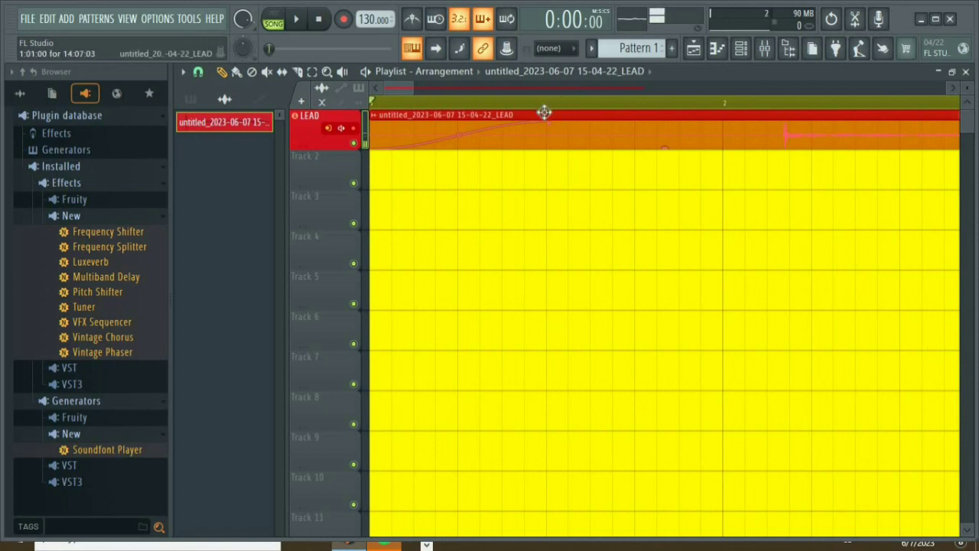
pyautogui.moveTo(472, 138); pyautogui.dragTo(933, 149)
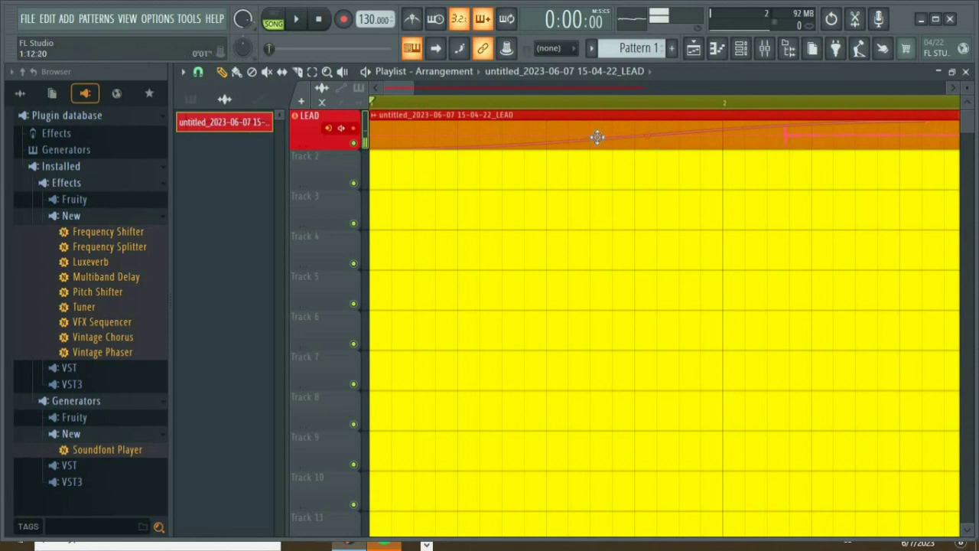
pyautogui.moveTo(647, 136); pyautogui.dragTo(647, 140)
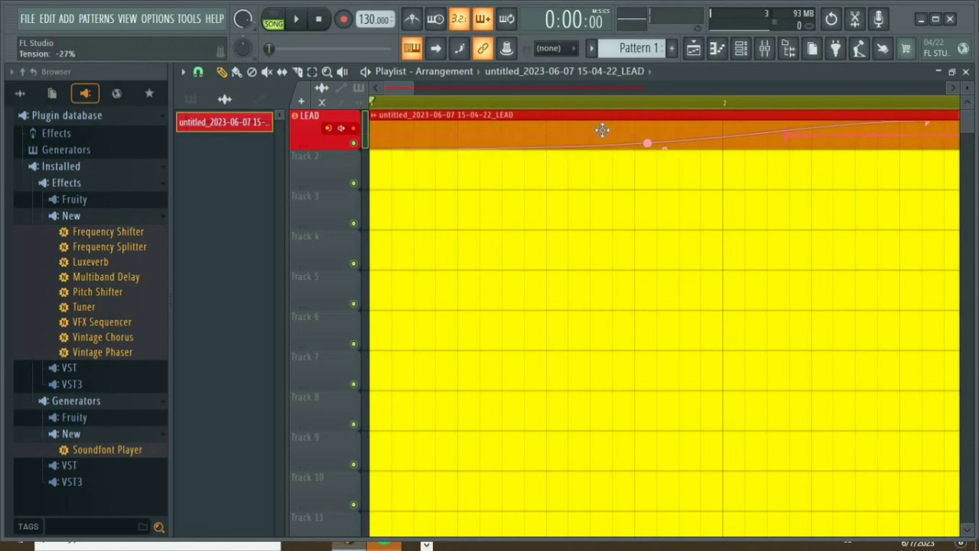
# Step: While playing the song, stretch the LEAD clip's fade-in to about bar 10 and add a fade-out from there to the clip's end
pyautogui.click(297, 19)
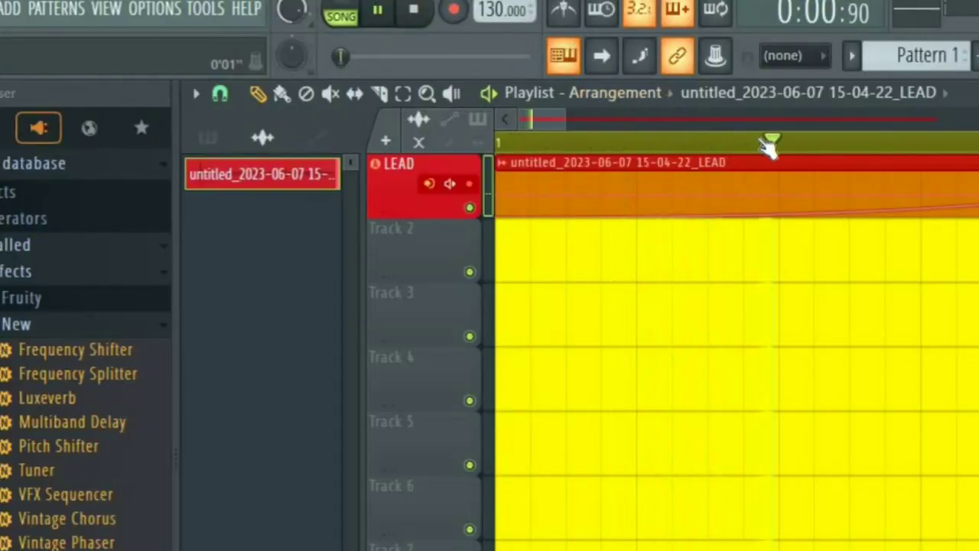
pyautogui.scroll(-2, 797, 141)
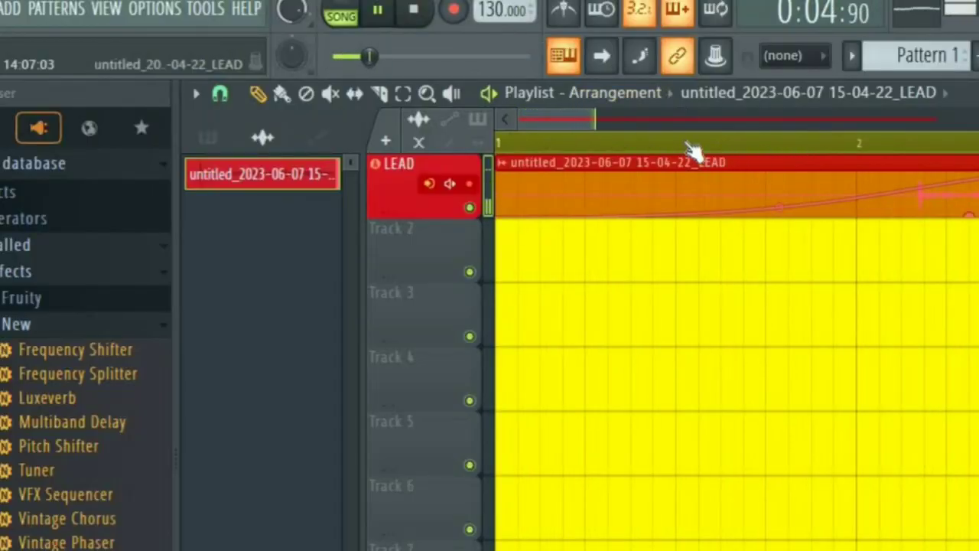
pyautogui.scroll(-4, 682, 148)
pyautogui.moveTo(620, 179); pyautogui.dragTo(978, 182)
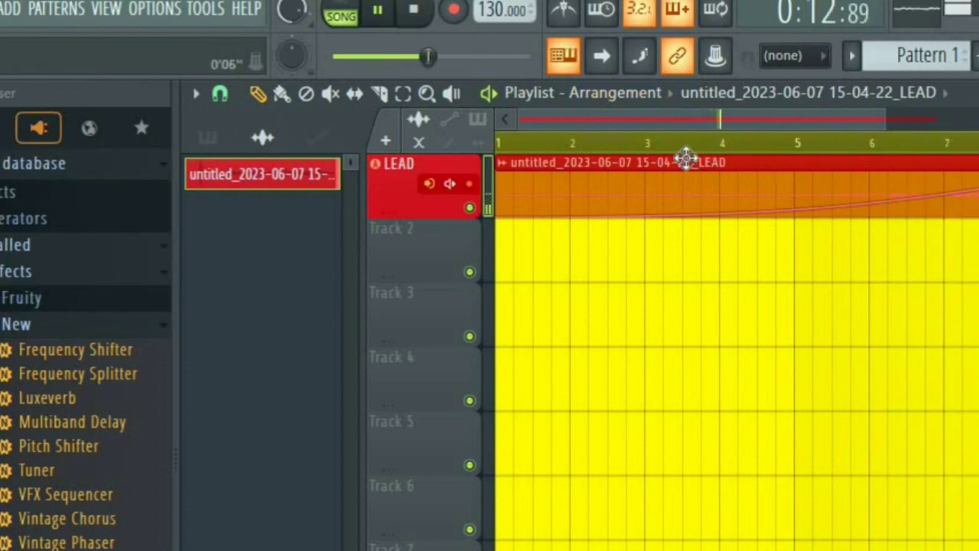
pyautogui.scroll(-2, 654, 147)
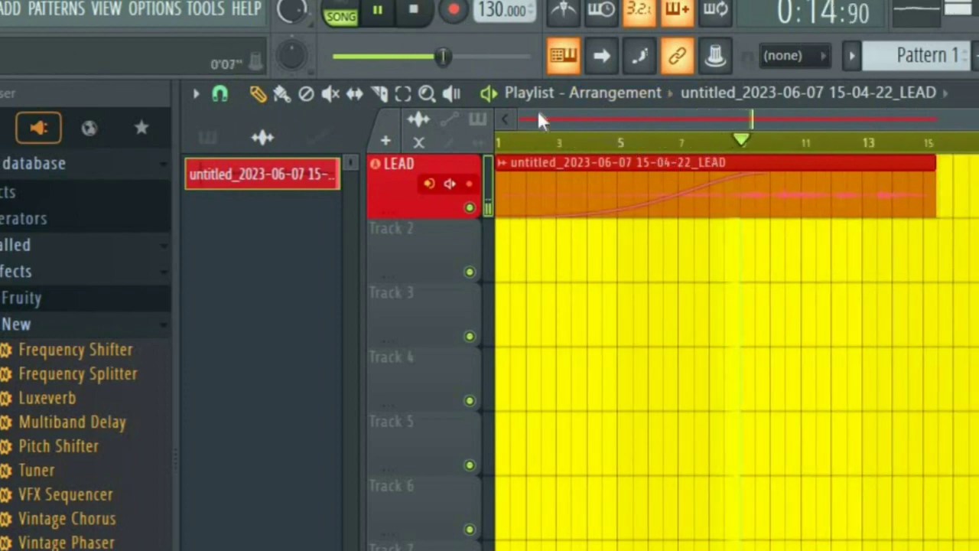
pyautogui.moveTo(765, 175); pyautogui.dragTo(777, 176)
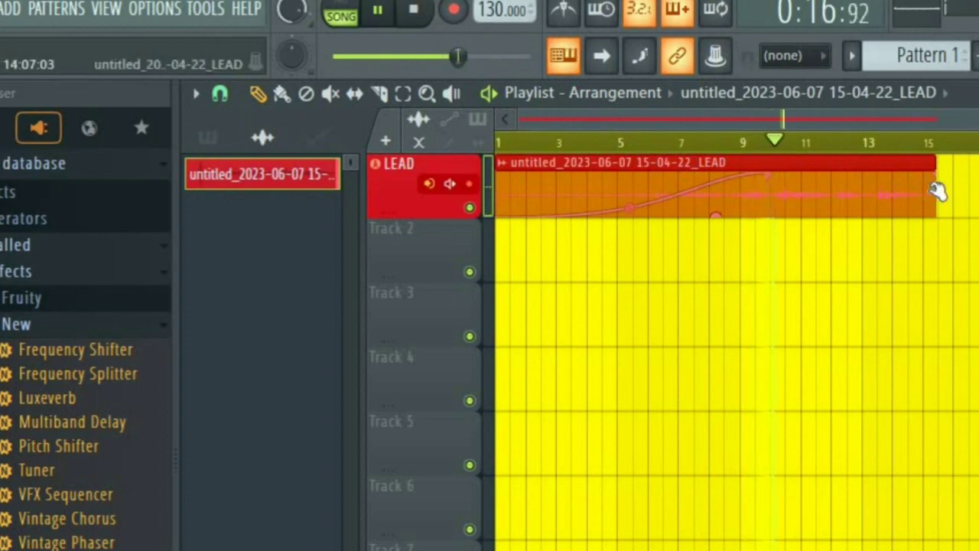
pyautogui.moveTo(937, 187); pyautogui.dragTo(768, 175)
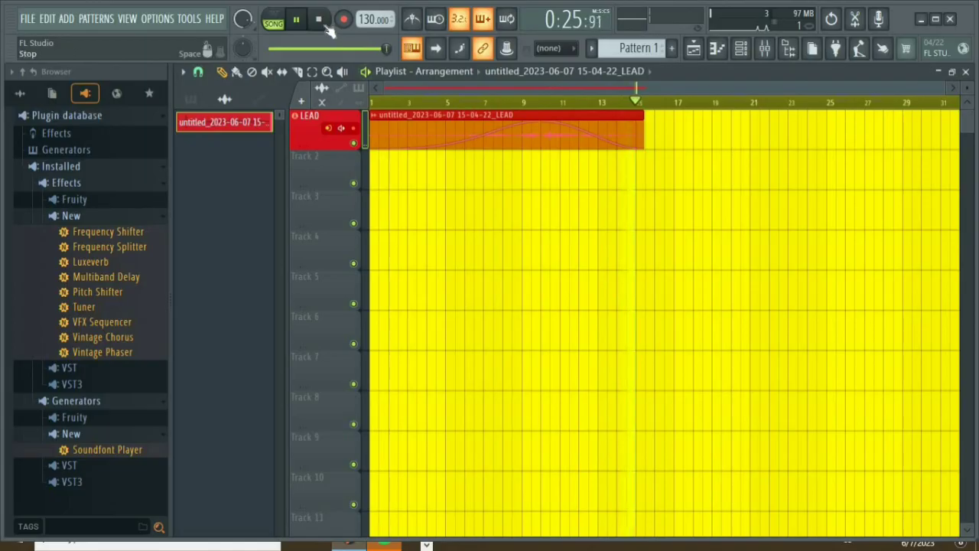
pyautogui.click(413, 9)
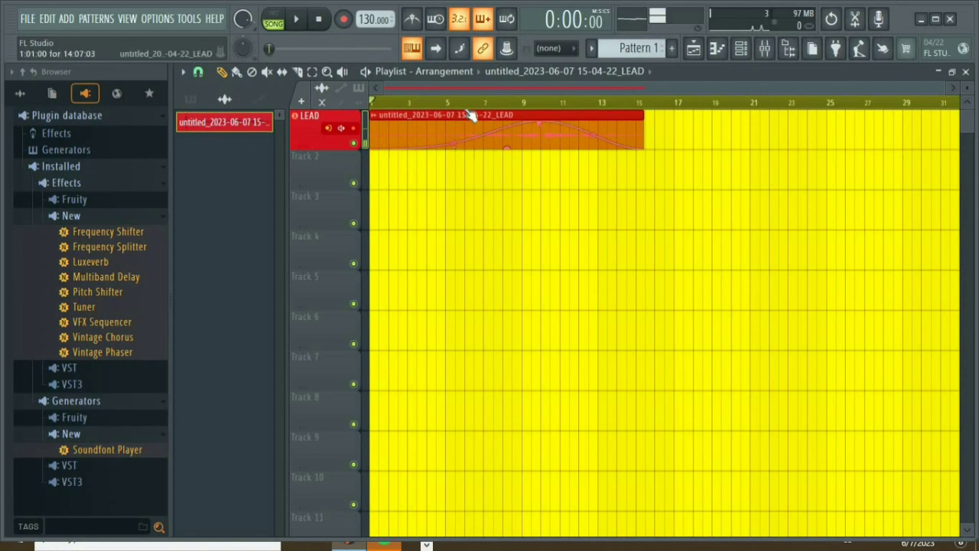
# Step: Reset both fades on the LEAD clip
pyautogui.scroll(3, 469, 114)
pyautogui.scroll(-4, 470, 111)
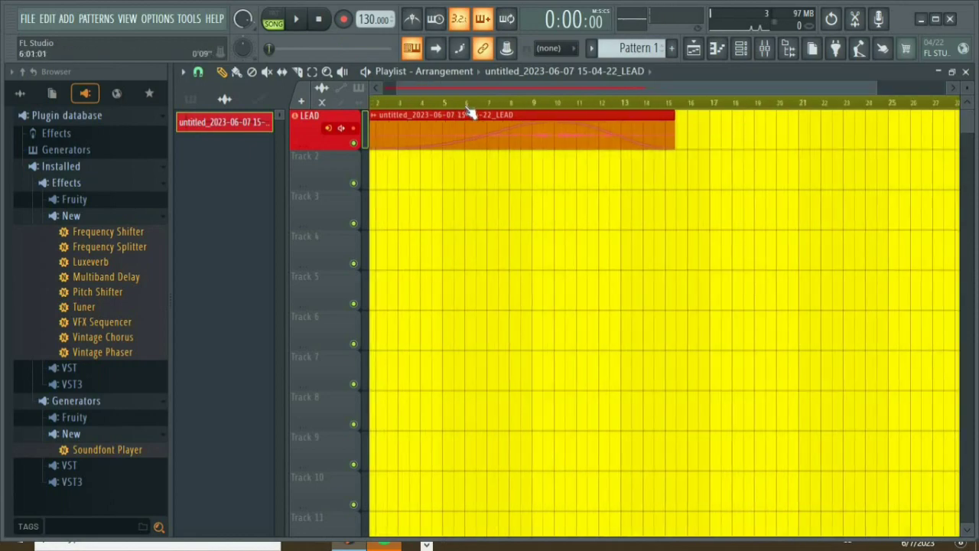
pyautogui.click(374, 120)
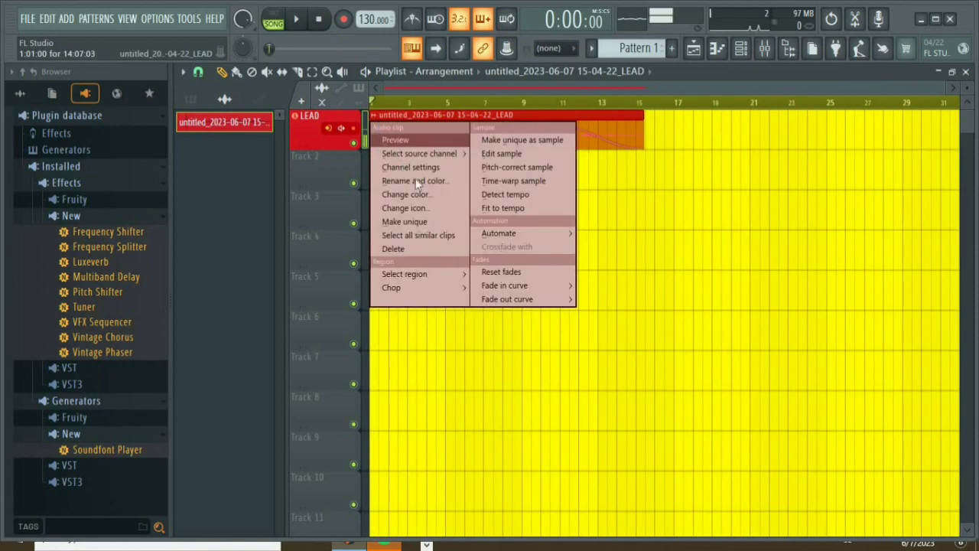
pyautogui.moveTo(510, 305)
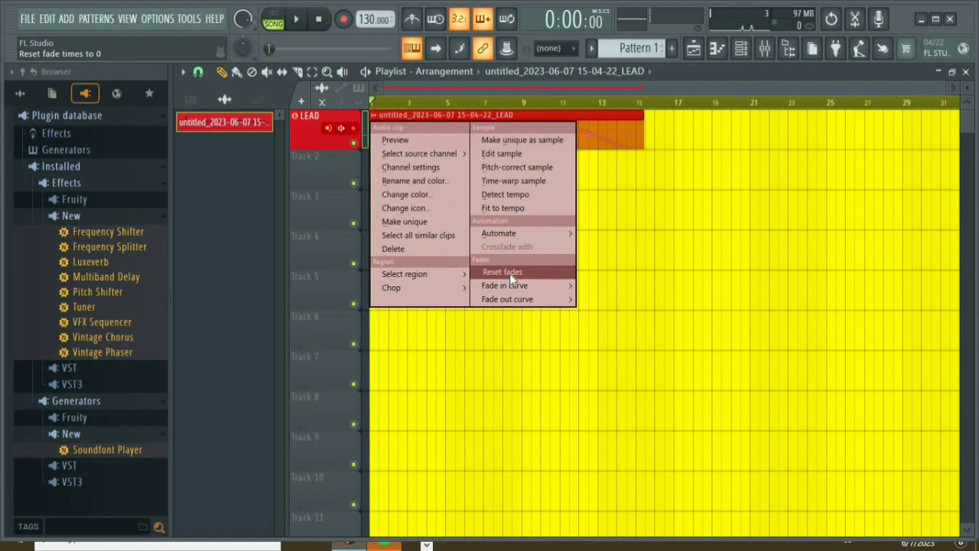
pyautogui.click(509, 273)
# Step: Examine the start and end of the LEAD clip up close for their fade handles
pyautogui.scroll(5, 391, 114)
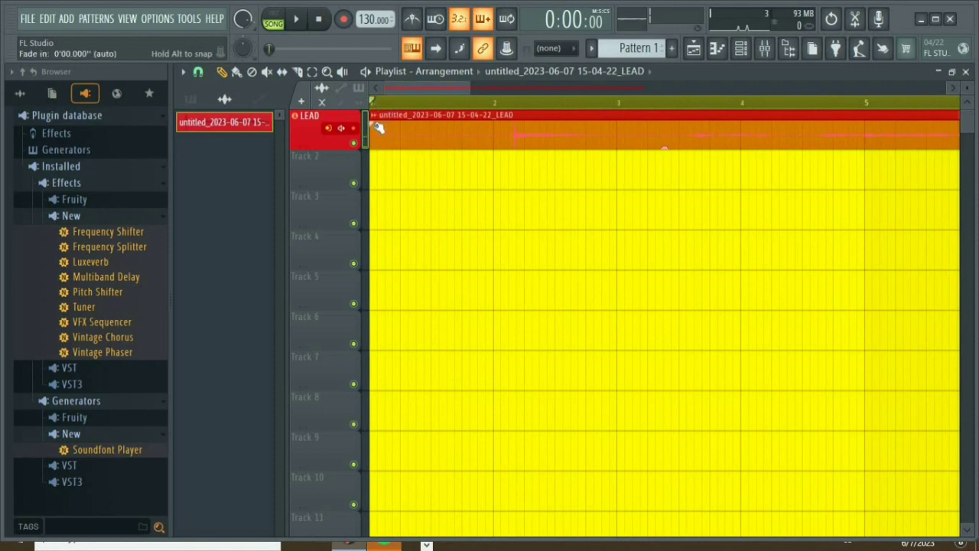
pyautogui.scroll(-5, 392, 107)
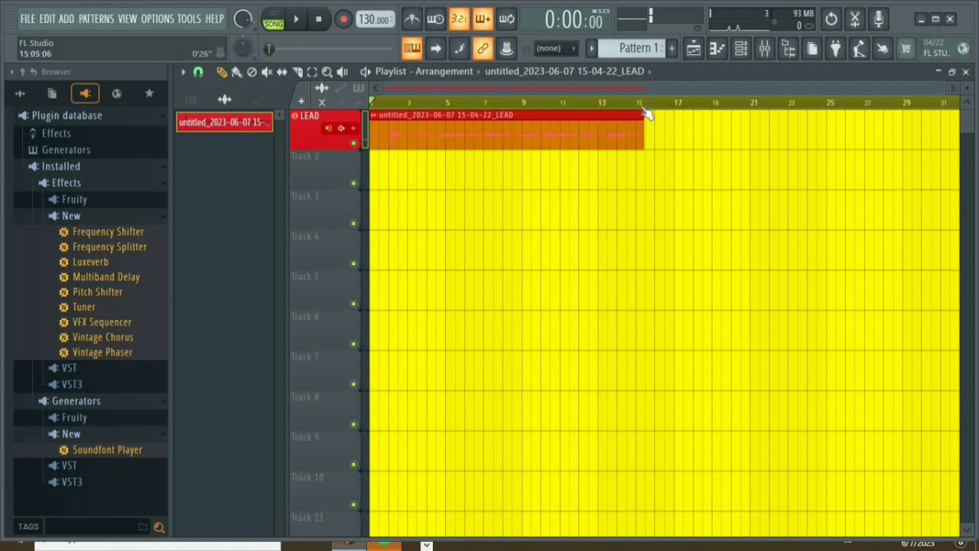
pyautogui.scroll(5, 646, 114)
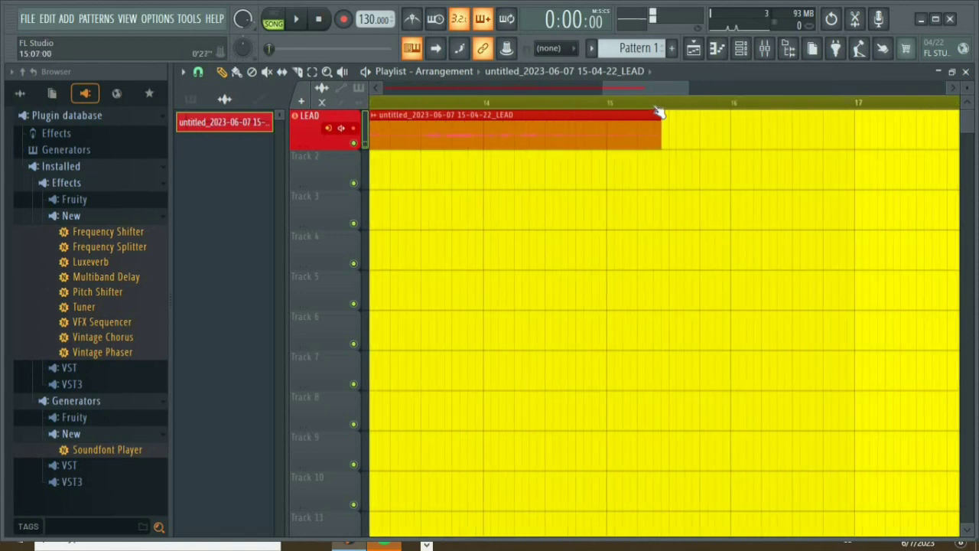
pyautogui.scroll(2, 658, 113)
pyautogui.scroll(2, 660, 113)
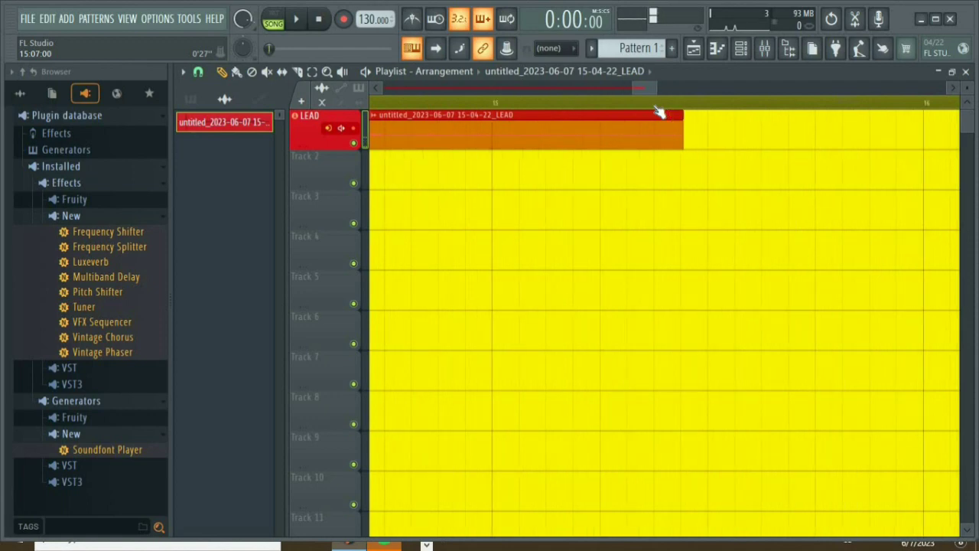